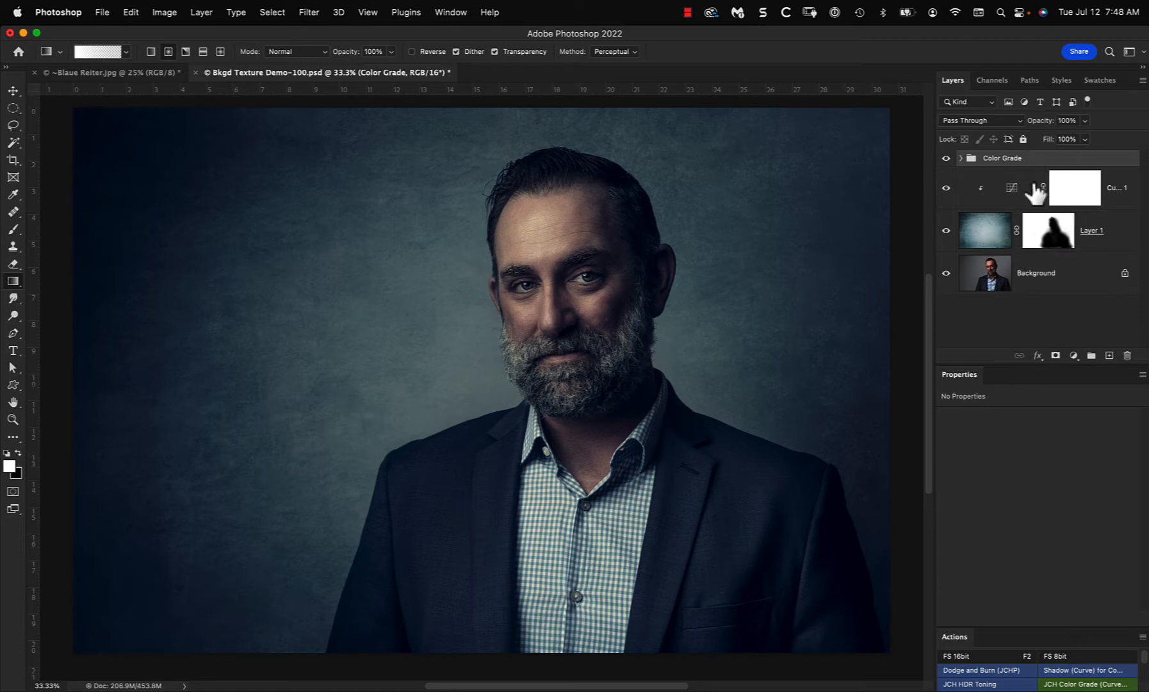
Delete the Color Grade group, the clipped curves layer and the masked texture layer, keeping only the Background portrait.
left_click(961, 158)
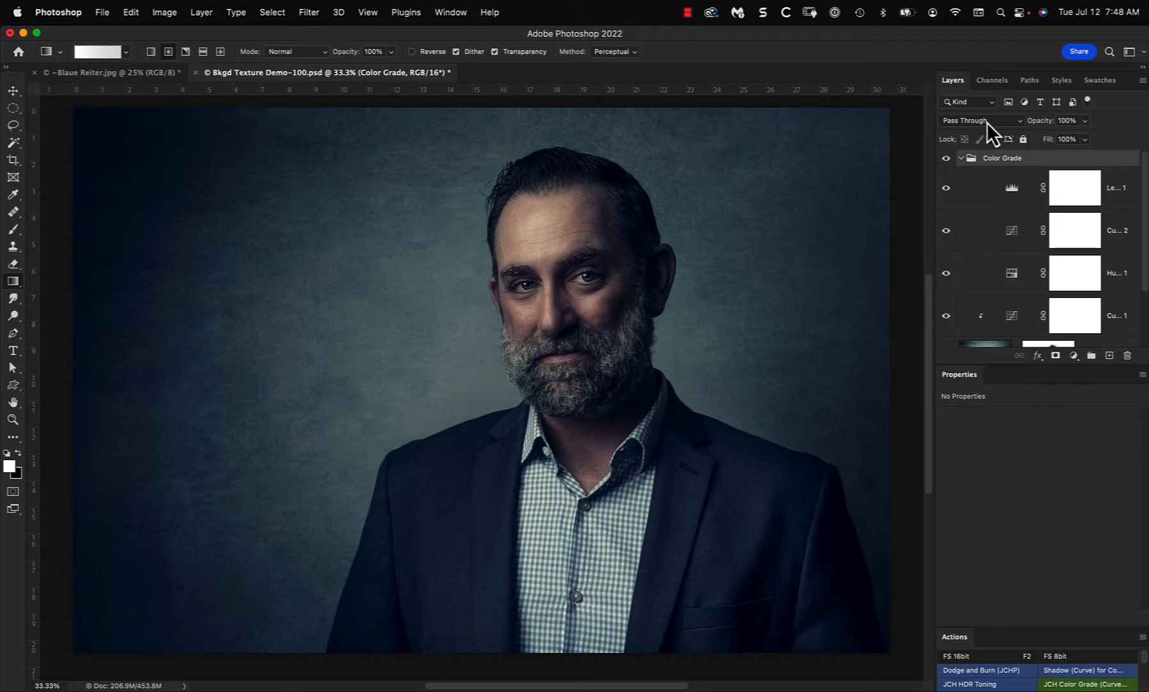
left_click(961, 161)
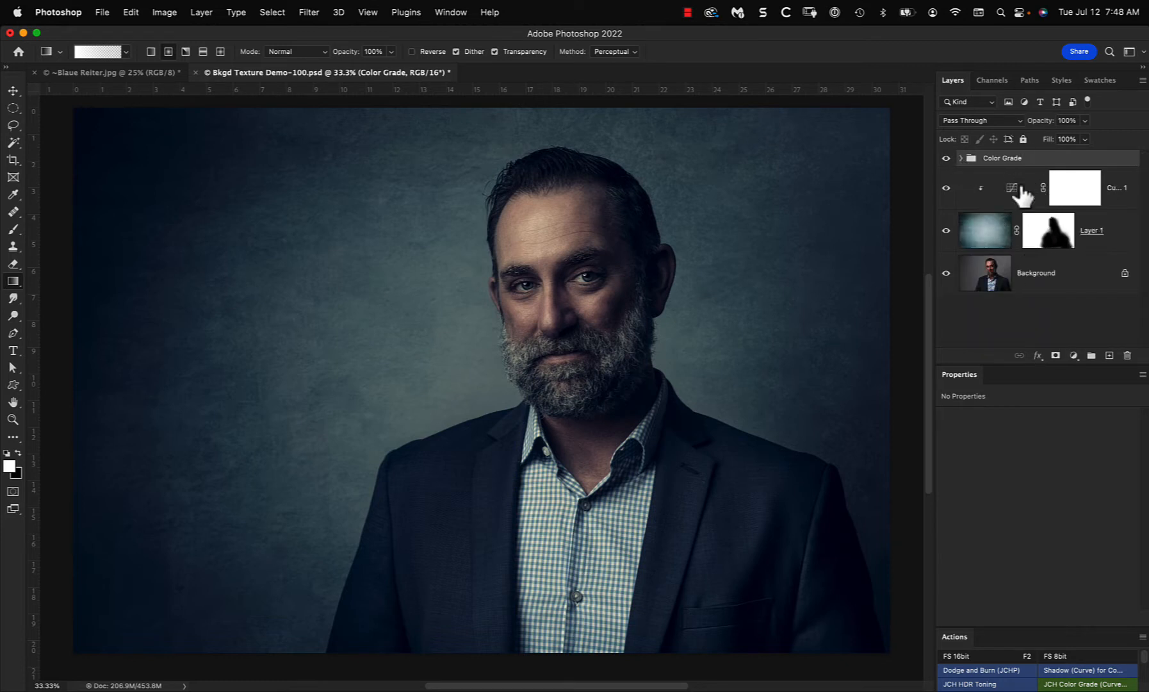
left_click(946, 273, "alt")
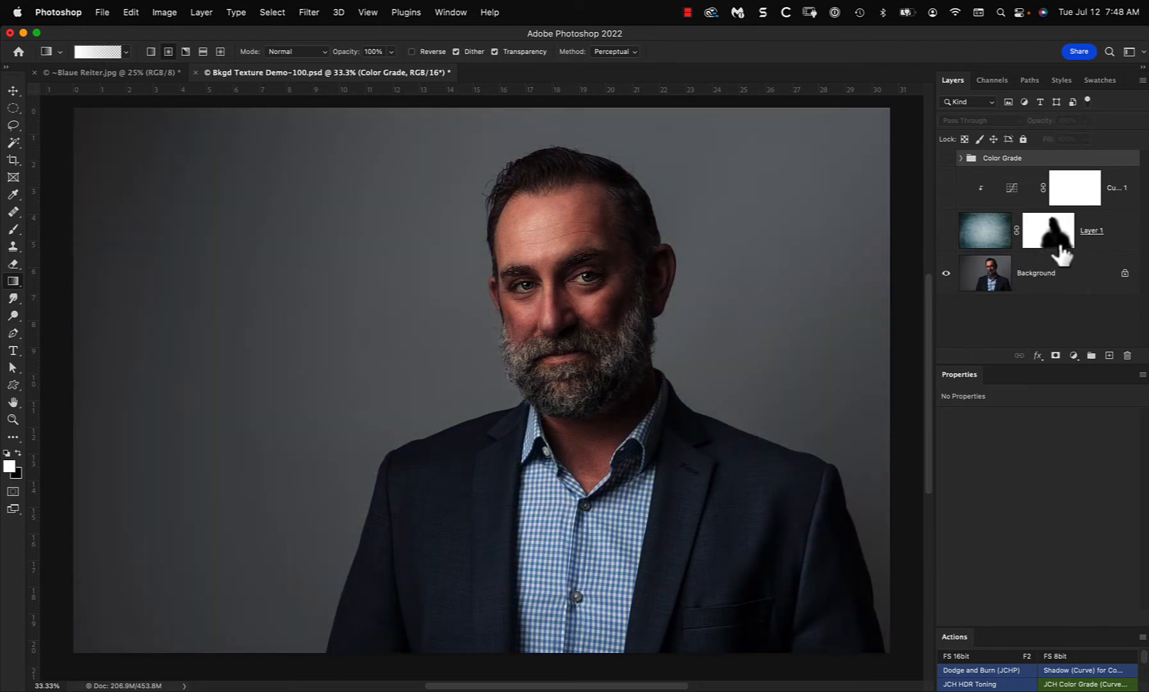
left_click(1120, 232)
left_click(1071, 159, "shift")
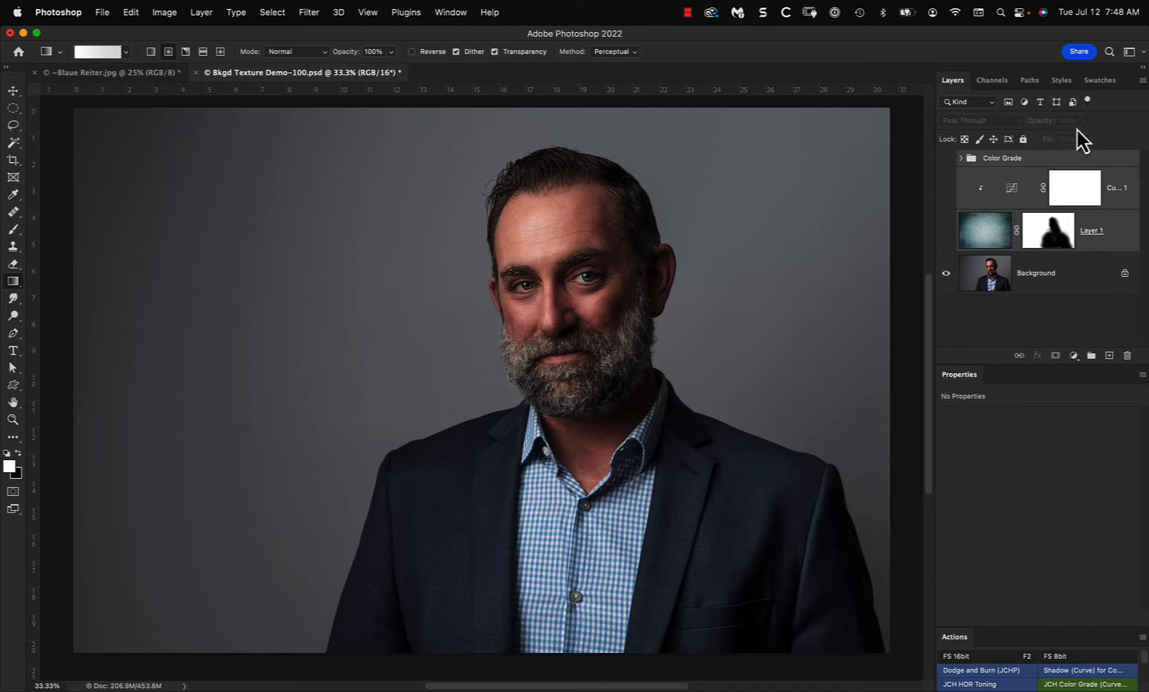
key("BackSpace")
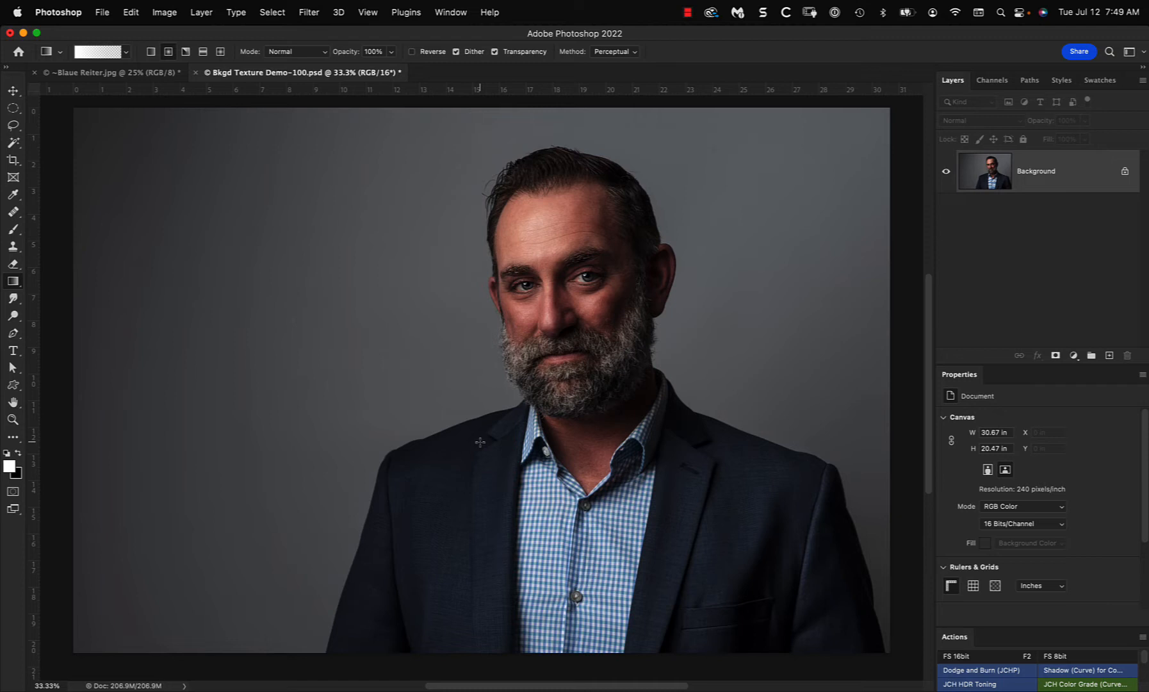
Copy the texture image from ~Blaue Reiter.jpg into Bkgd Texture Demo-100.psd as a new layer above the portrait.
left_click(136, 75)
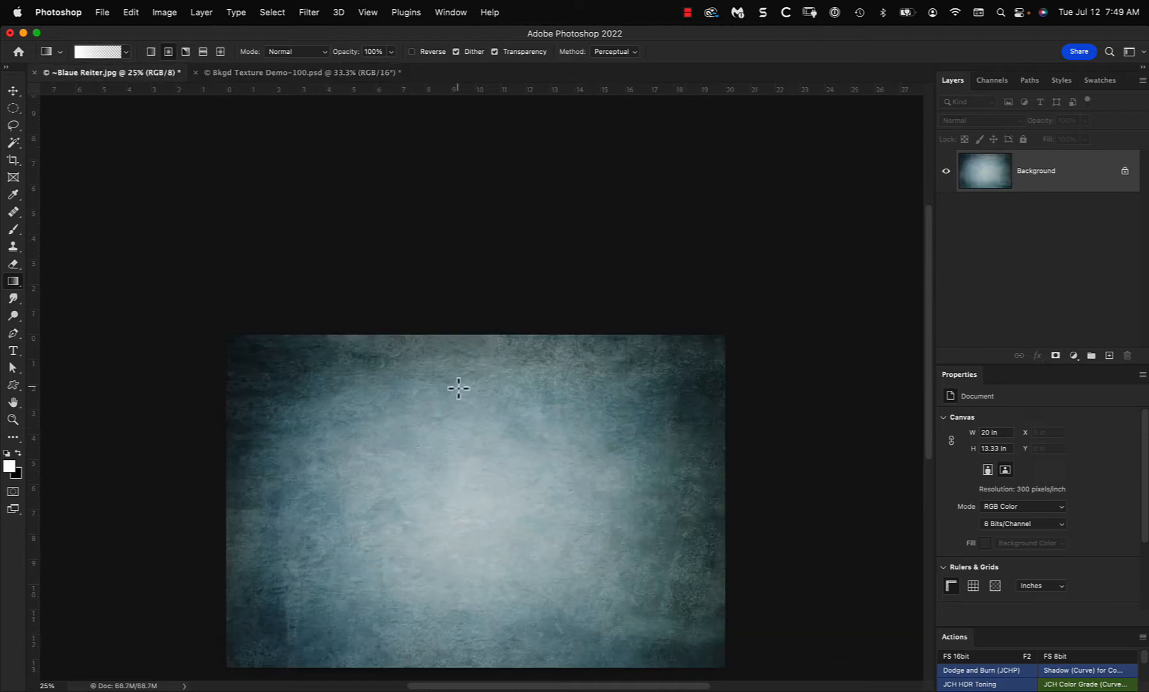
scroll(468, 383, "down", 2)
scroll(467, 383, "left", 1)
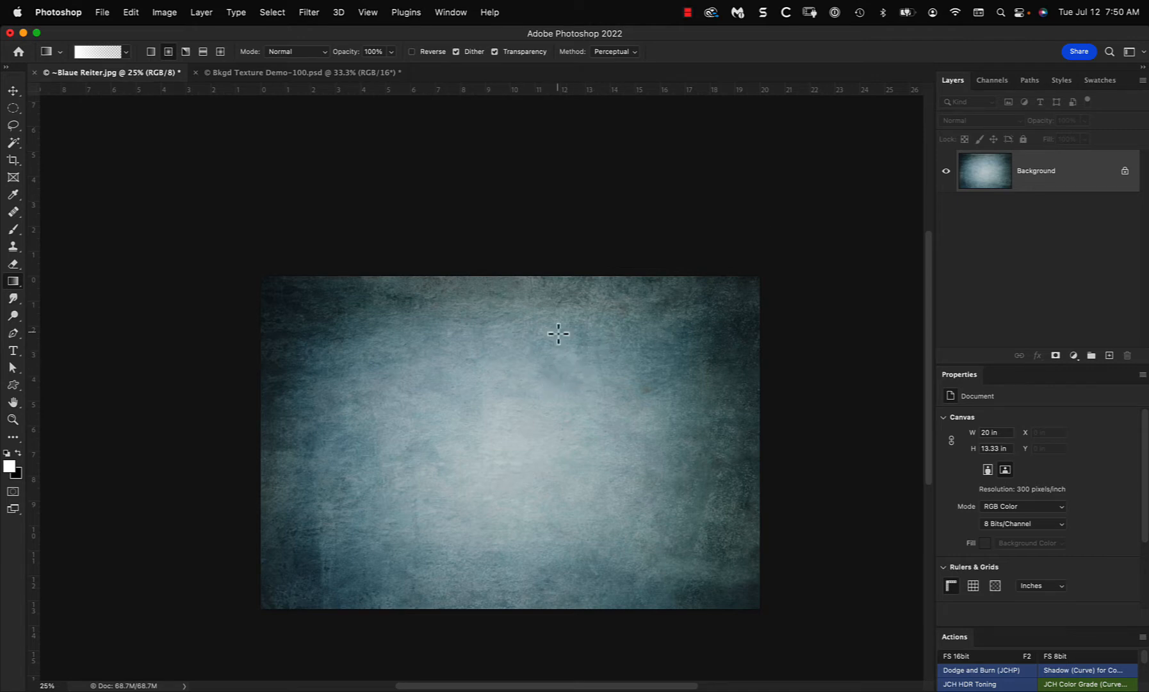
left_click(367, 73)
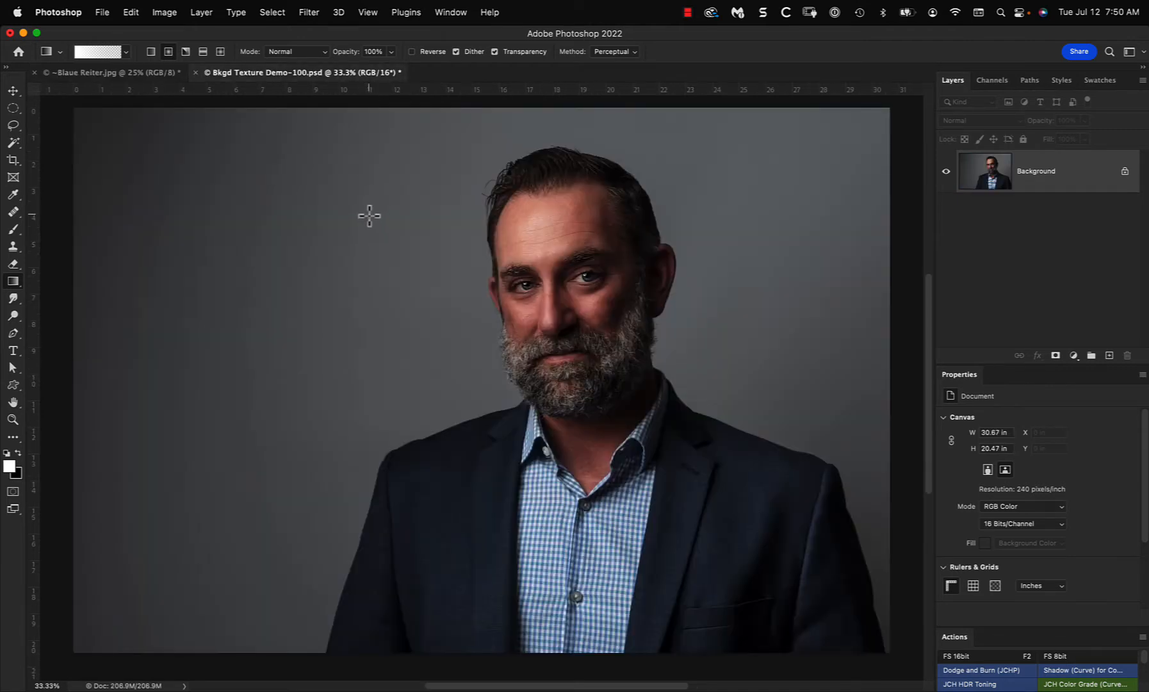
left_click(154, 81)
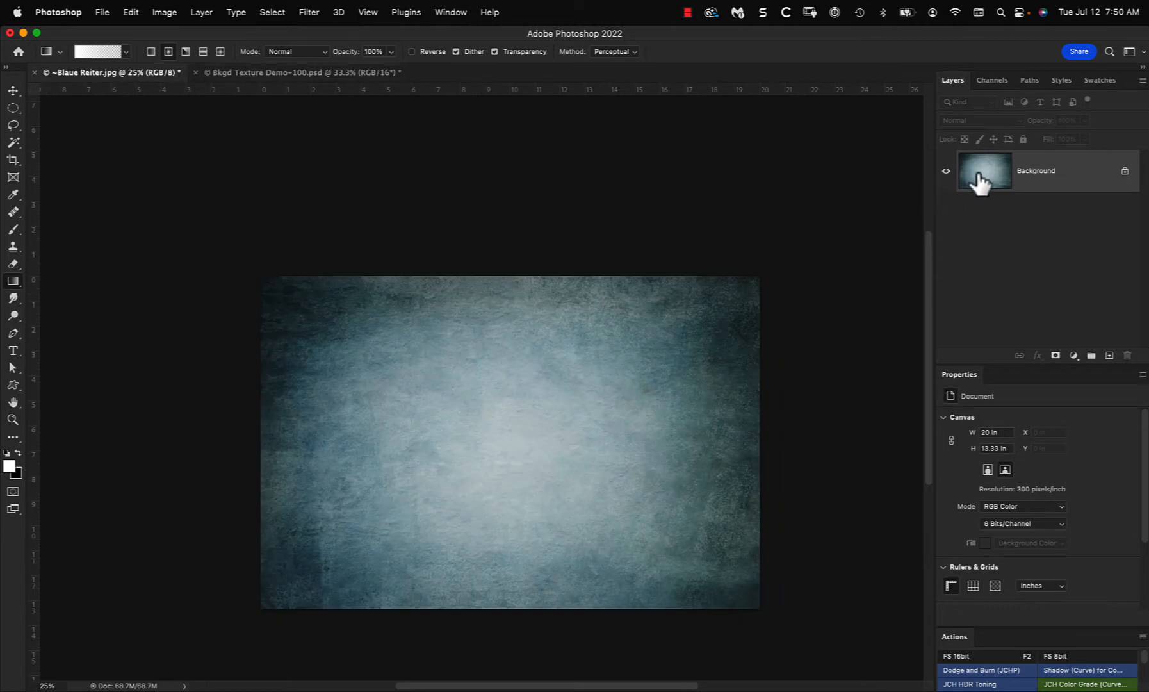
key("v")
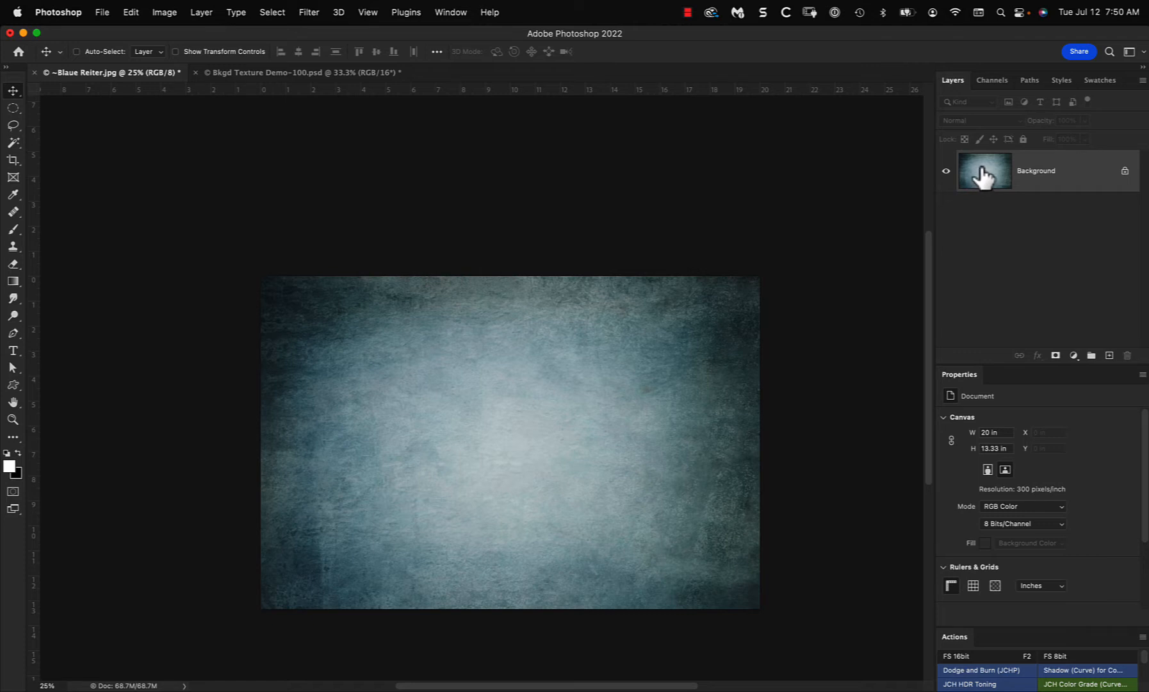
left_click_drag(983, 174, 366, 72)
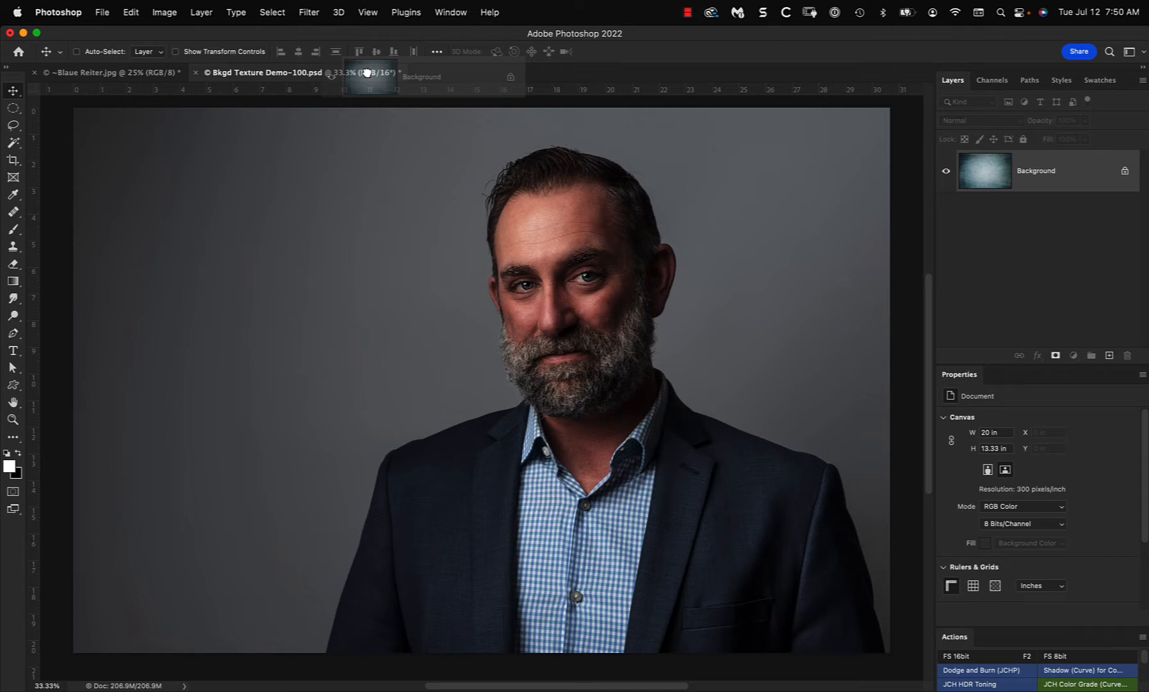
left_click_drag(366, 73, 432, 307)
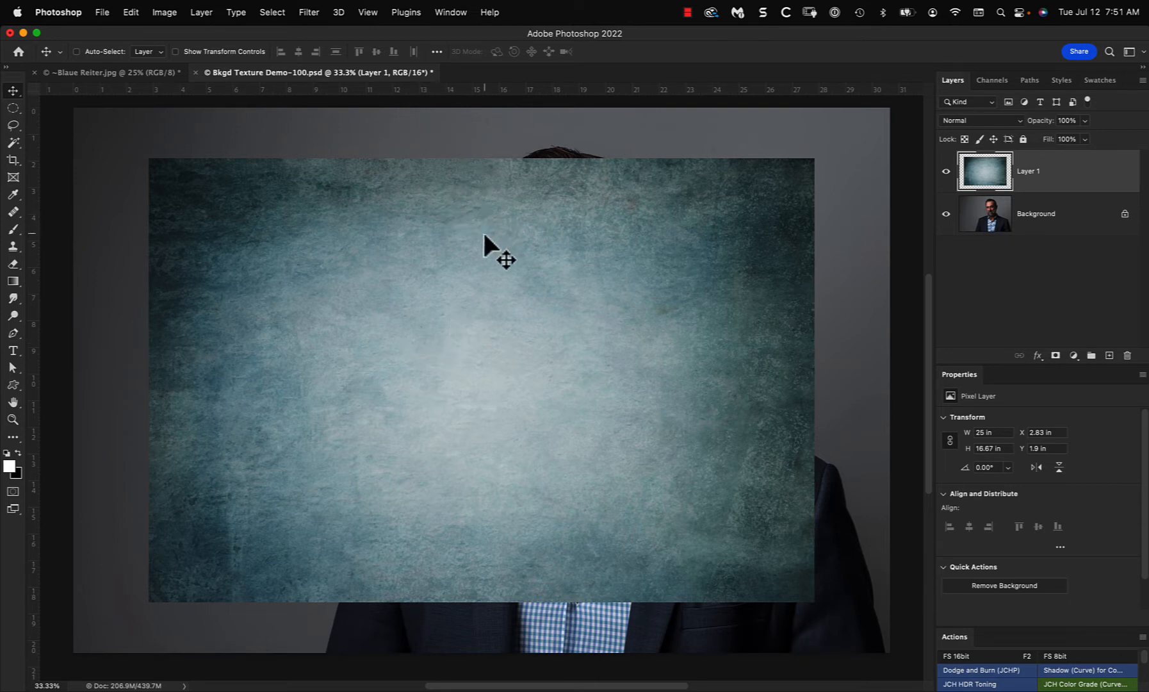
Scale the texture layer proportionally from its center to about 123.5% so it covers the whole canvas.
key("super")
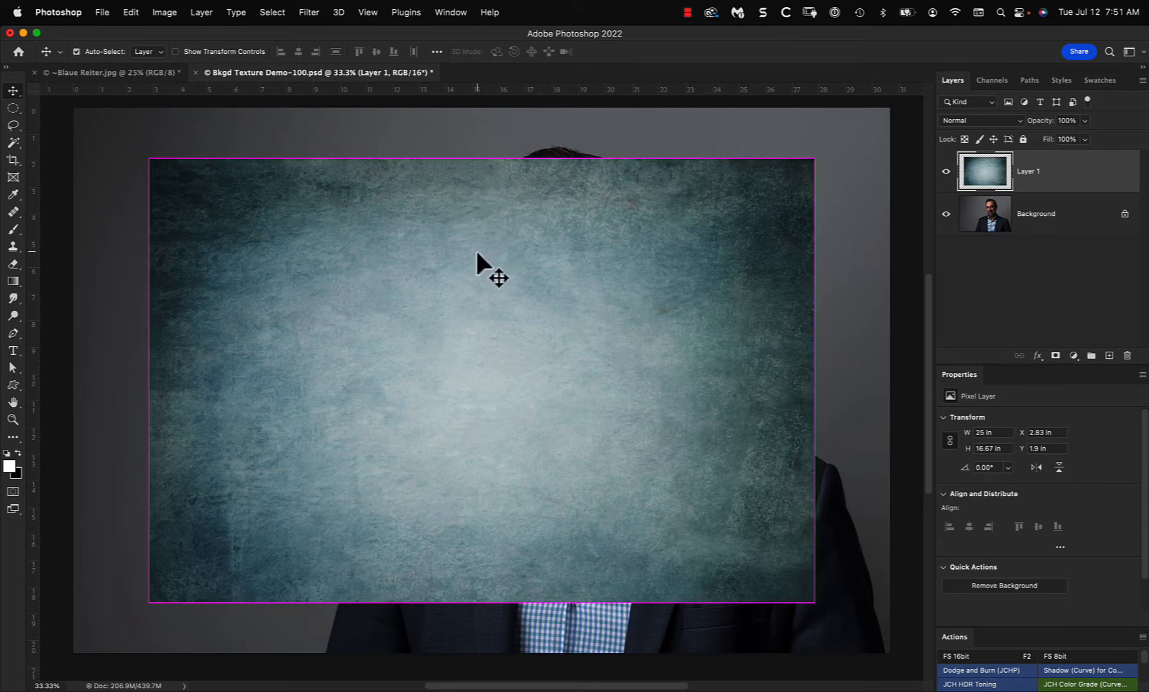
key("super+t")
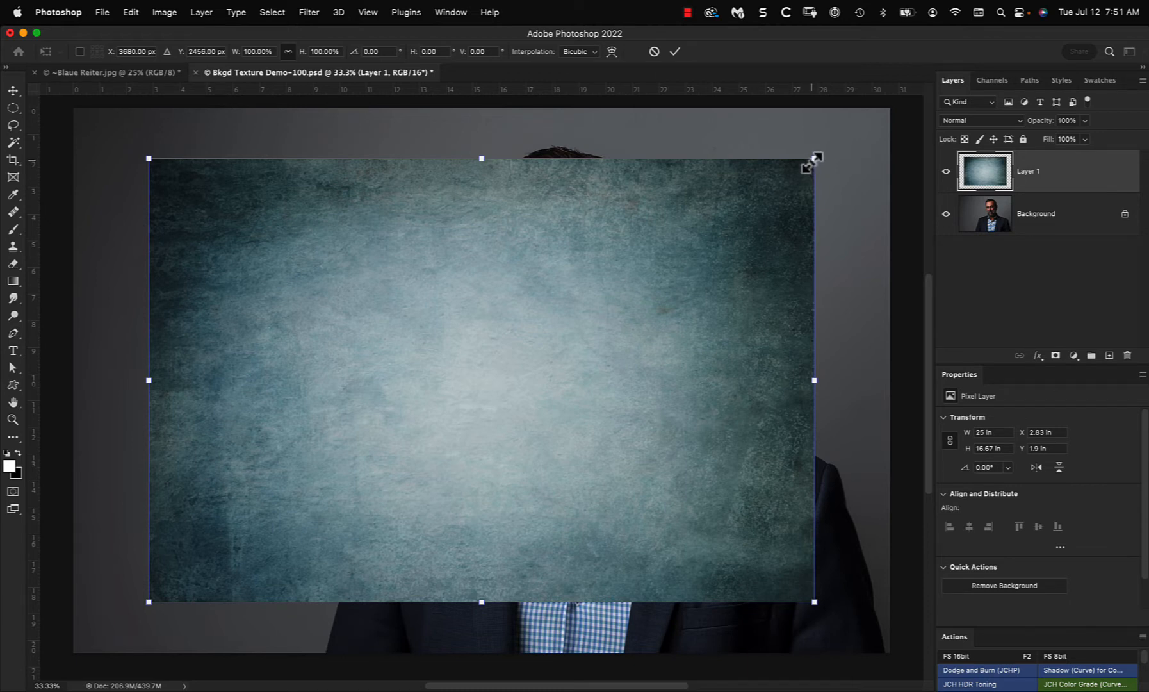
left_click_drag(815, 160, 903, 125)
left_click_drag(901, 125, 899, 126)
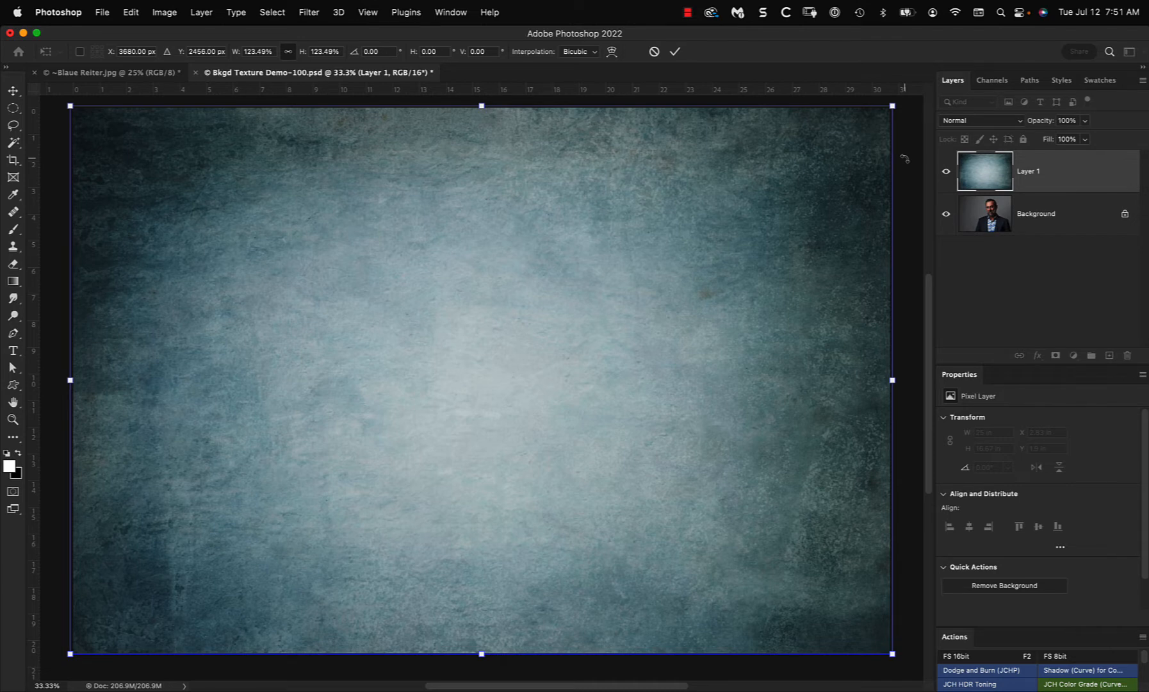
key("Return")
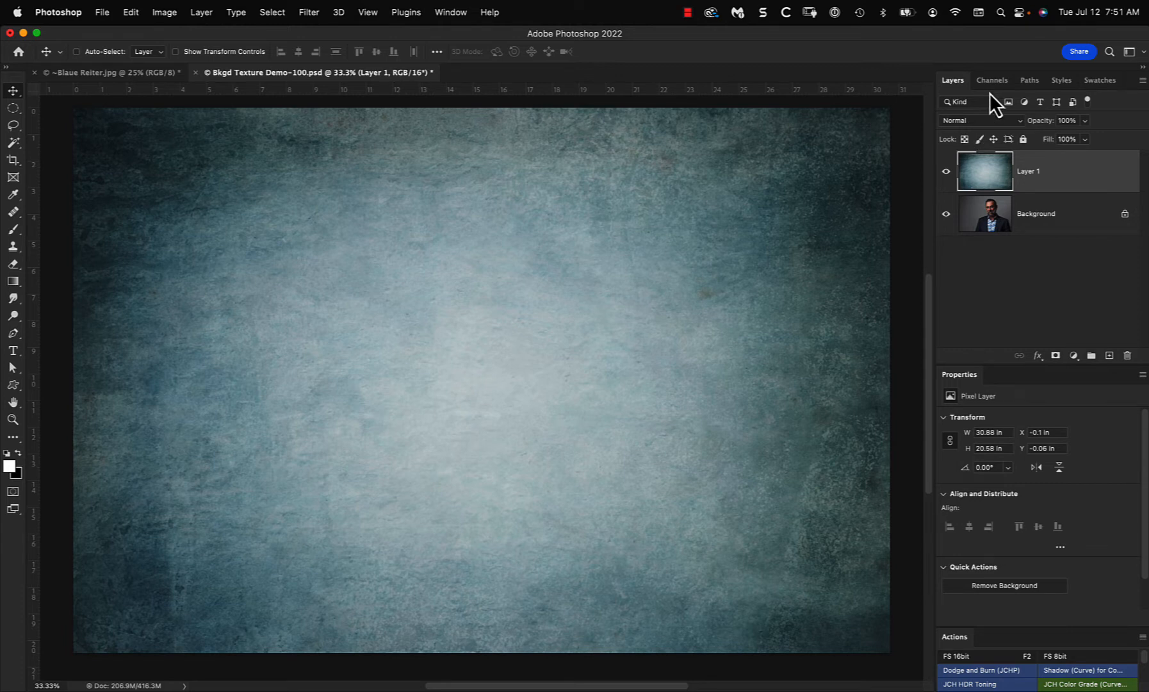
Set the texture layer's blend mode to Soft Light and compare the portrait with and without the texture.
left_click(1016, 121)
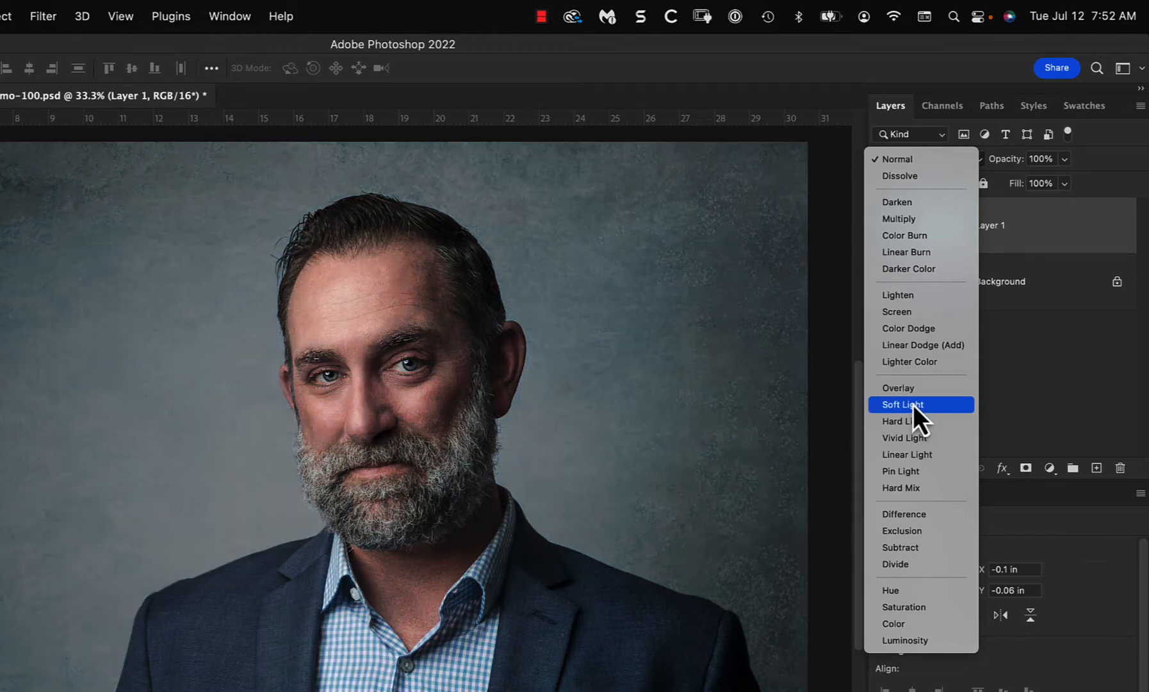
left_click(913, 405)
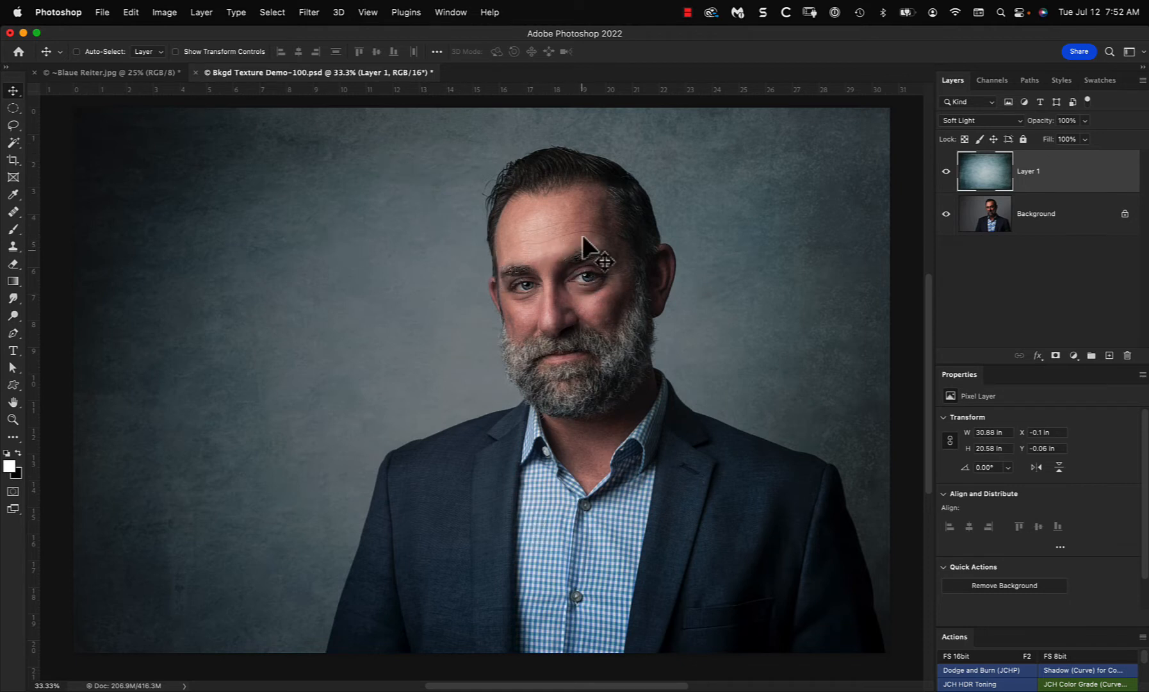
left_click(946, 172)
left_click(946, 172)
left_click(946, 172)
left_click(946, 171)
Add a white layer mask to the texture layer and set the Gradient tool to the Foreground to Transparent preset.
left_click(1056, 356)
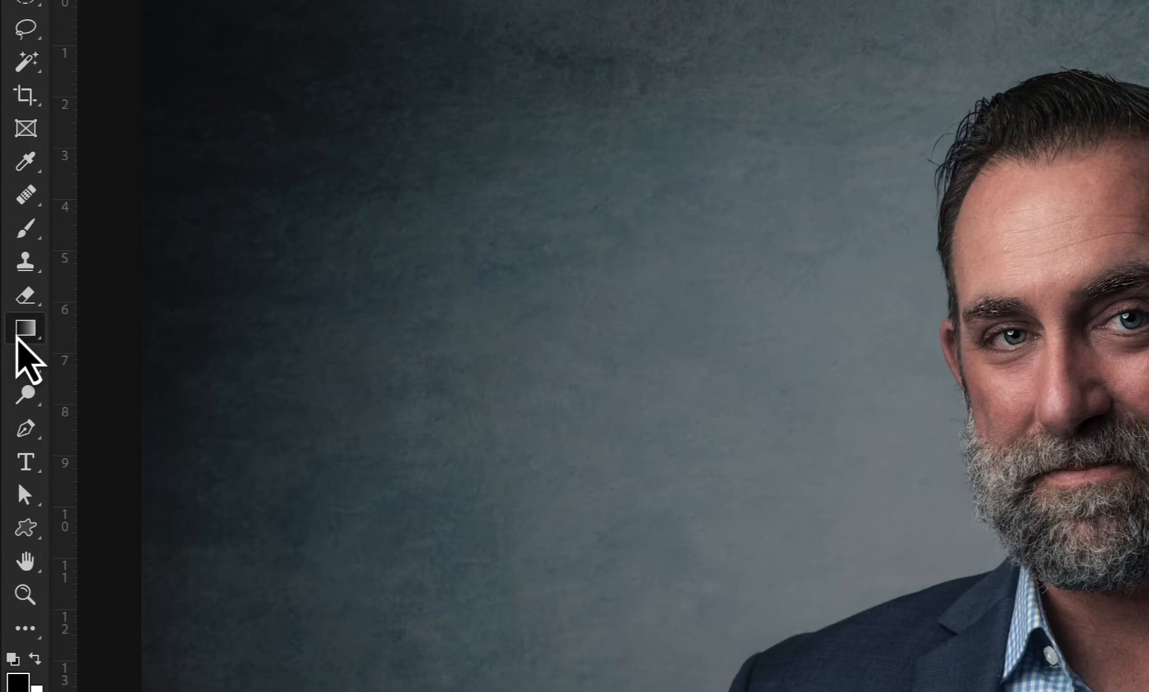
left_click(25, 329)
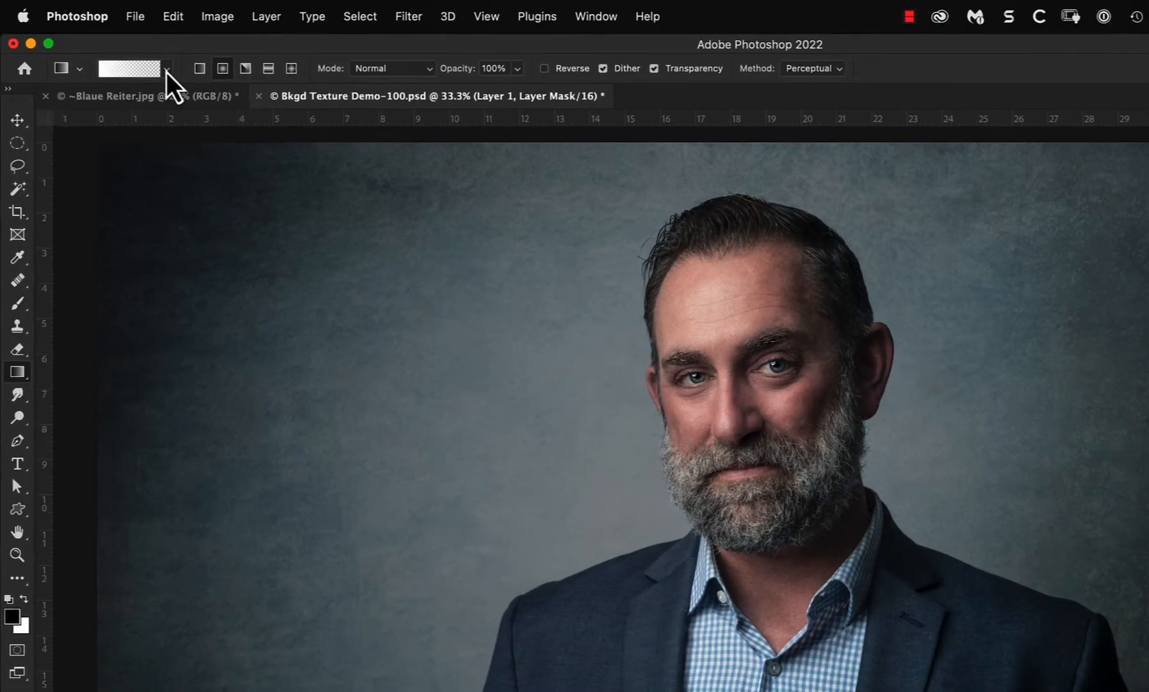
left_click(166, 69)
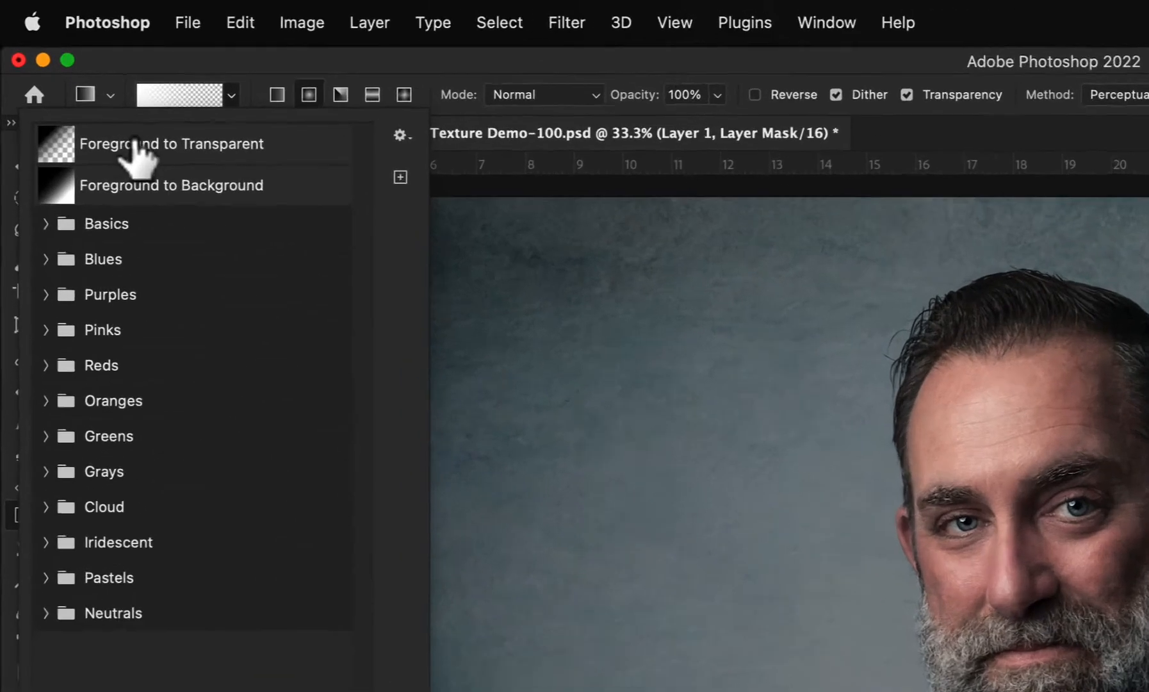
left_click(87, 109)
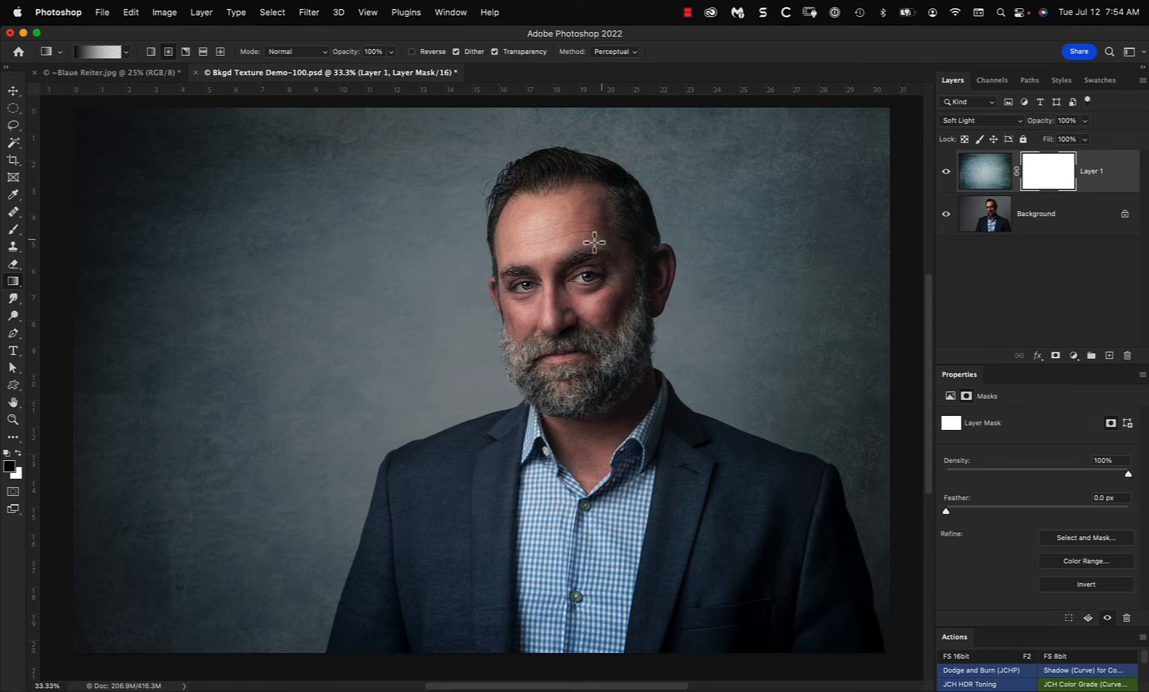
Draw black radial gradients on the texture's mask over the man's face, beard, collar and the left side of his jacket.
left_click_drag(561, 258, 605, 193)
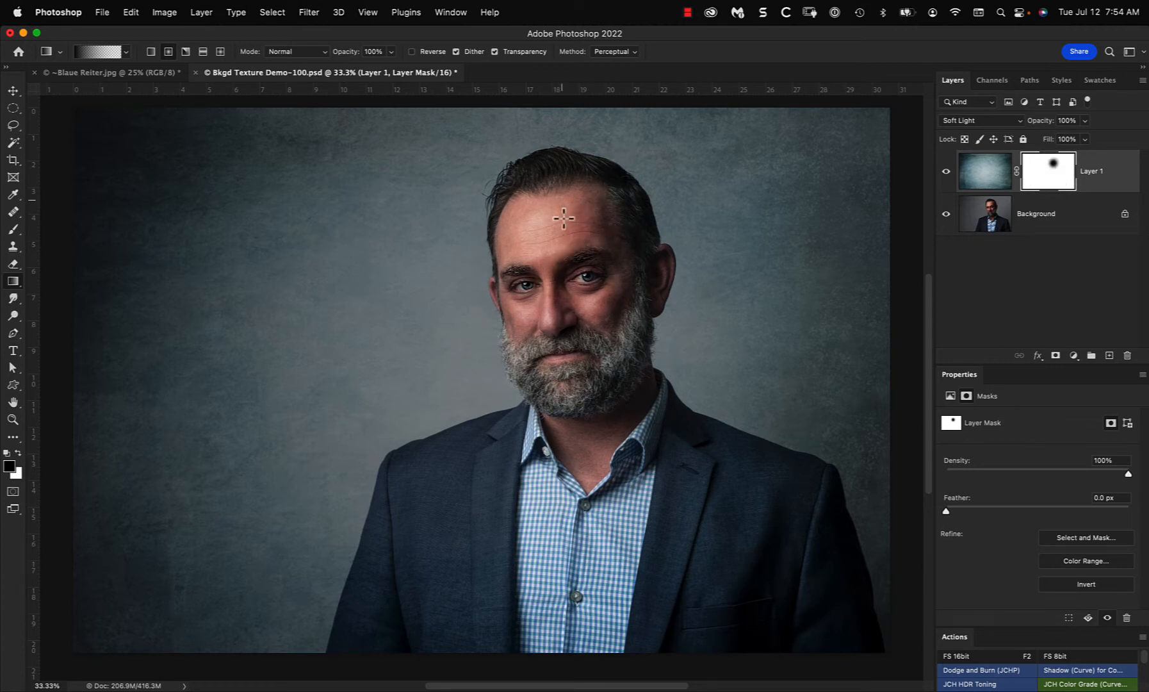
left_click_drag(567, 349, 540, 408)
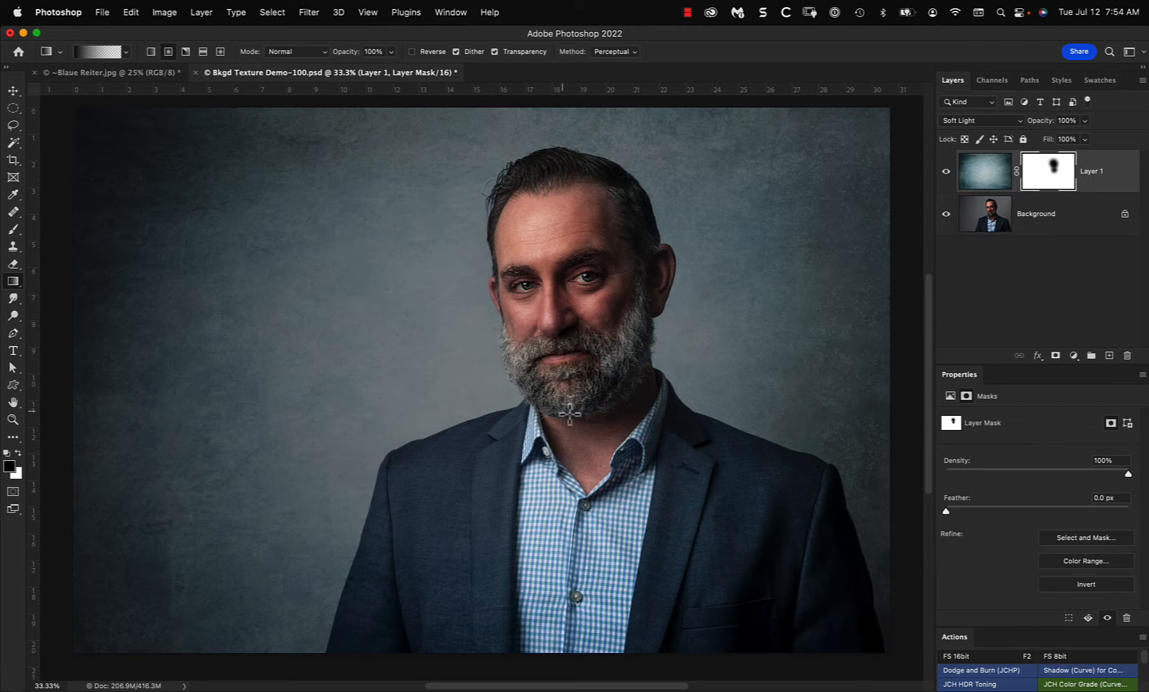
left_click_drag(536, 475, 407, 510)
left_click_drag(460, 538, 385, 605)
left_click_drag(446, 572, 361, 635)
left_click_drag(446, 494, 383, 481)
left_click_drag(478, 592, 447, 640)
Mask the texture off the shirt and the right side of the jacket with more black radial gradients, out to the shoulder and sleeve.
scroll(447, 640, "down", 3)
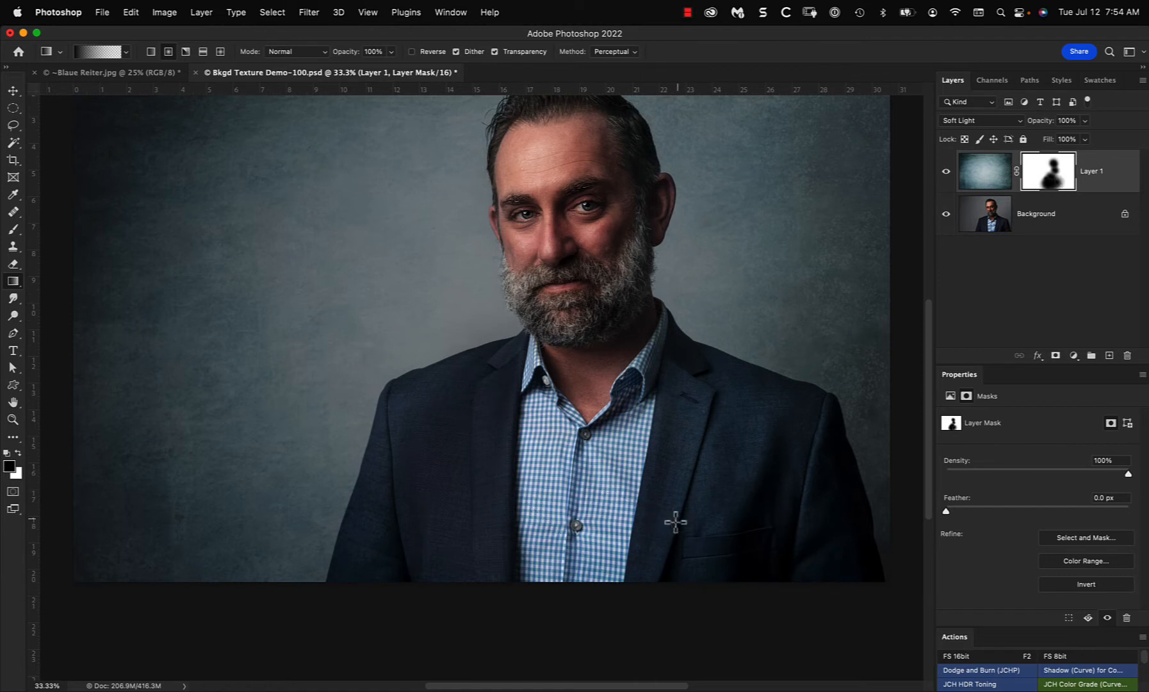
left_click_drag(733, 588, 800, 590)
left_click_drag(771, 549, 861, 508)
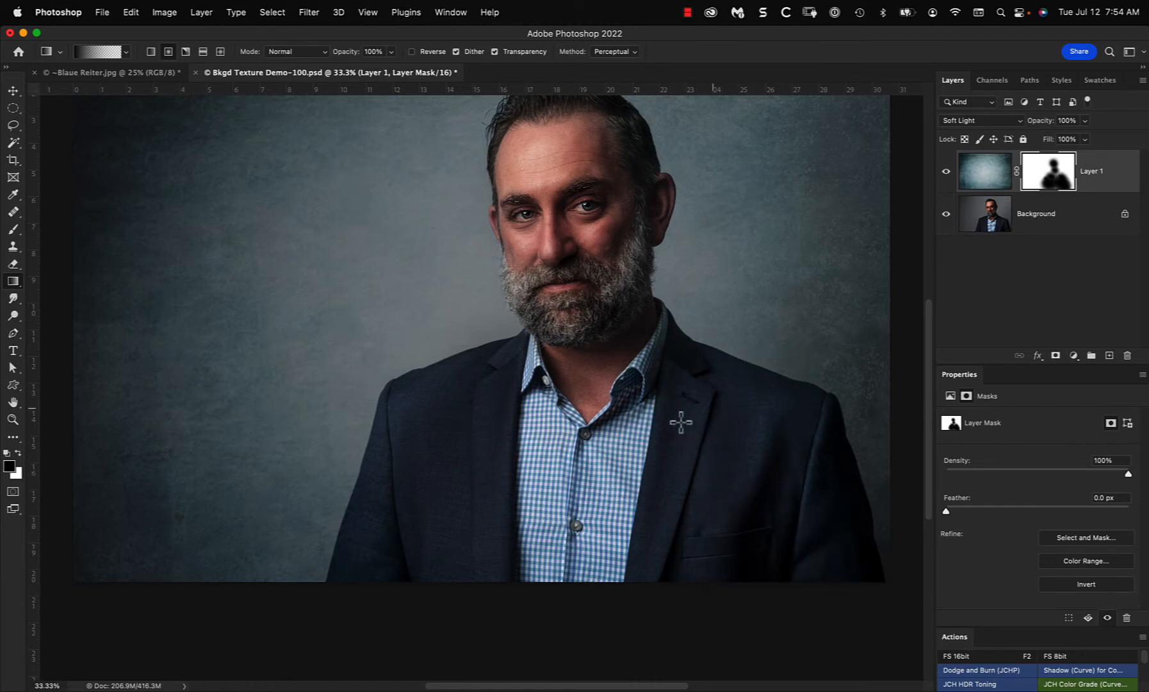
left_click_drag(588, 525, 774, 501)
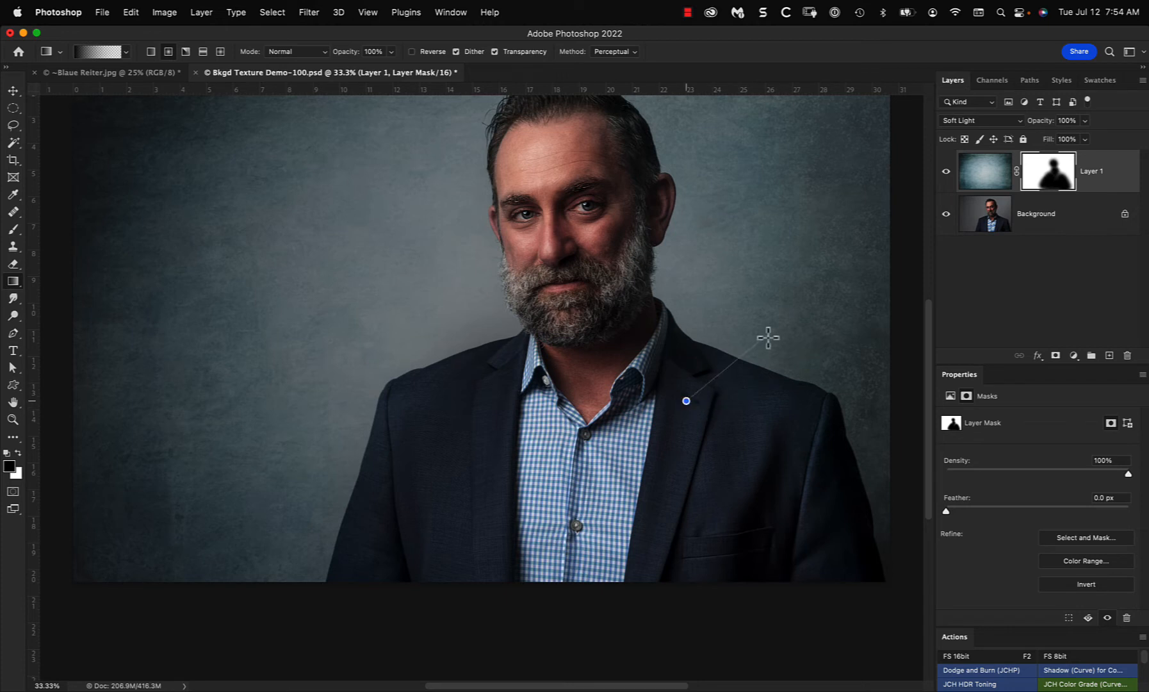
left_click_drag(758, 460, 822, 401)
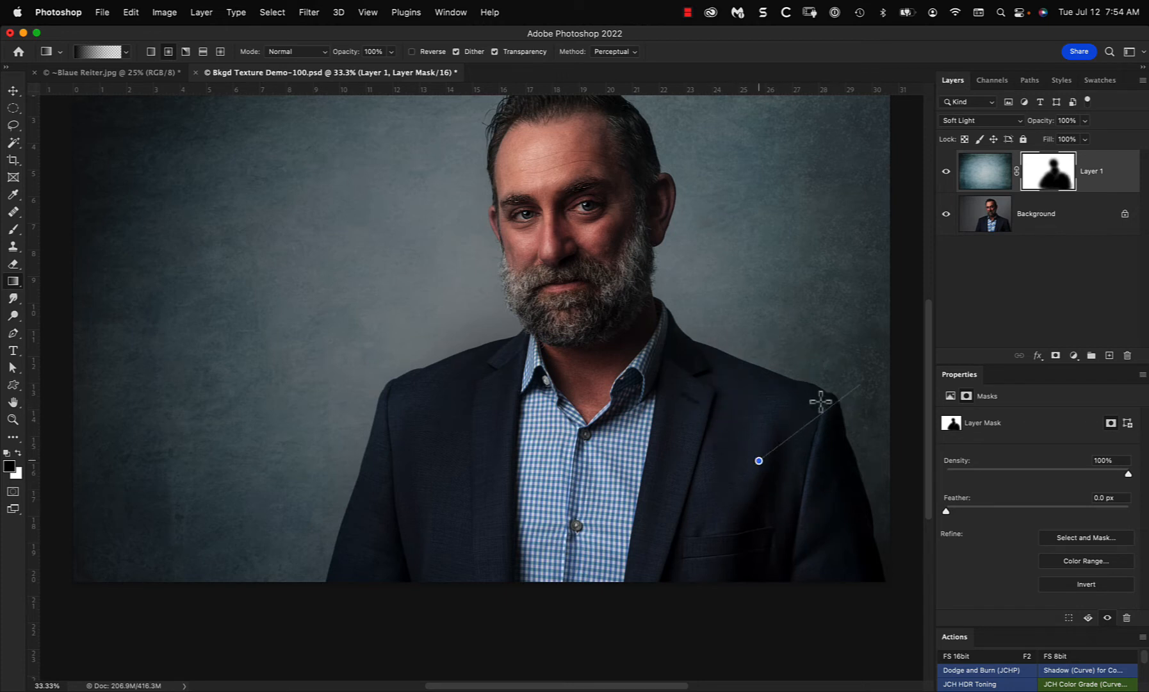
left_click_drag(755, 505, 893, 452)
left_click_drag(759, 542, 885, 532)
left_click_drag(760, 584, 869, 602)
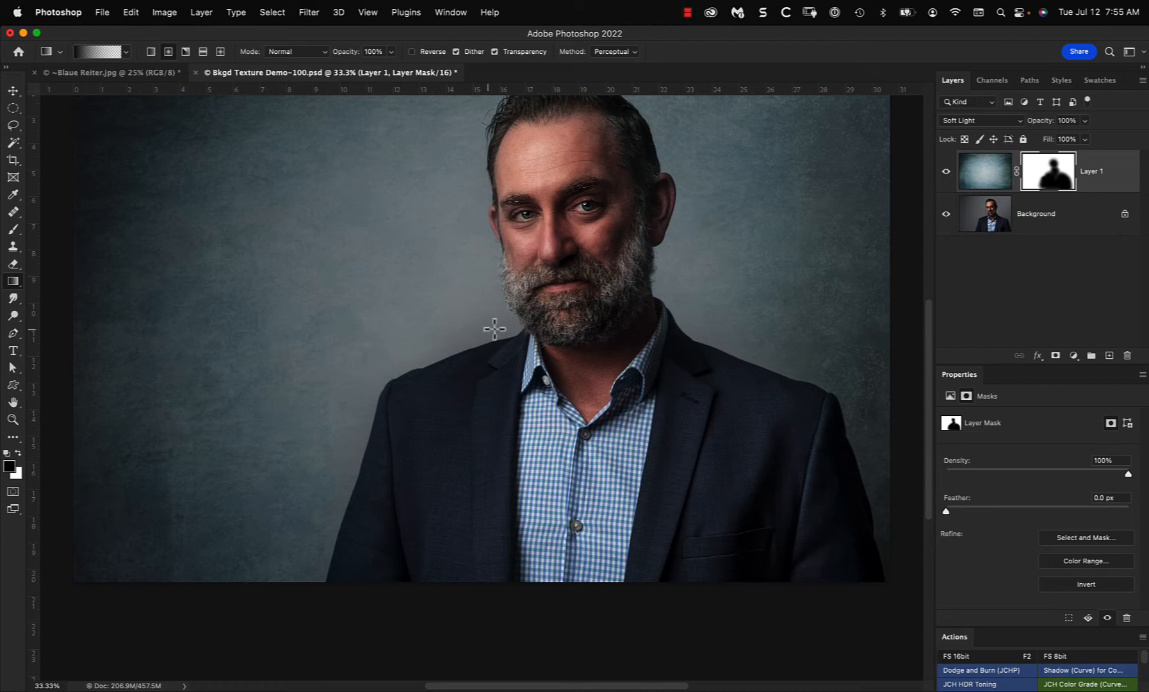
Display the texture layer's mask on its own to check the masked area, and return to the normal image view.
scroll(550, 363, "up", 2)
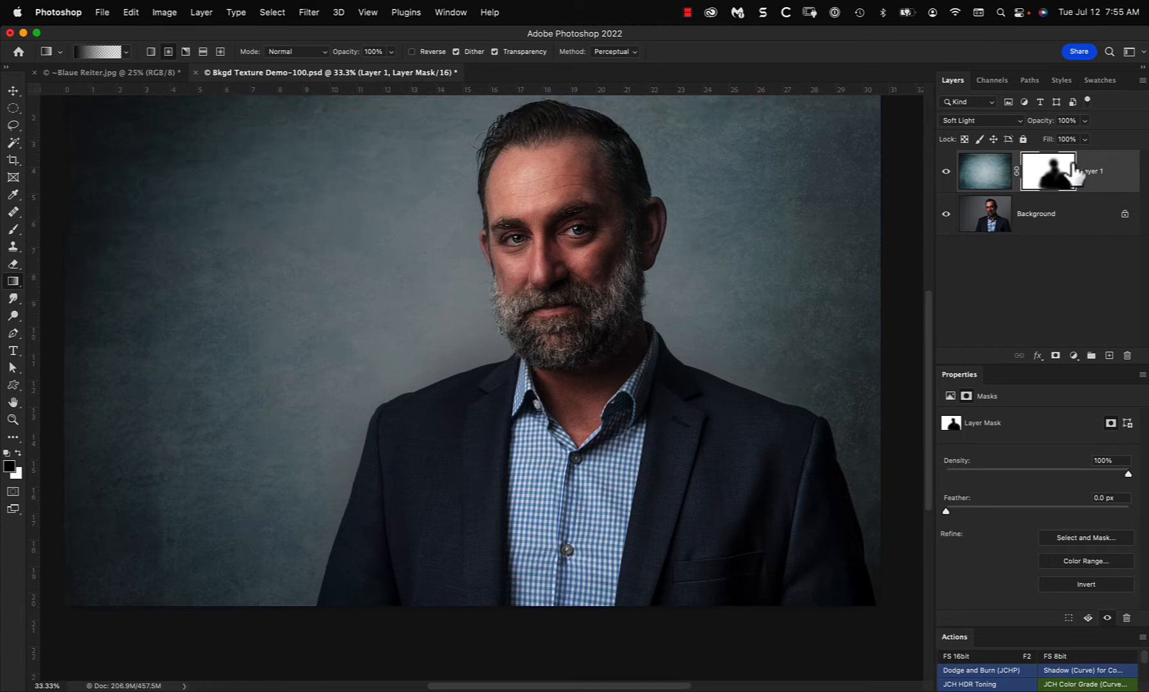
left_click(1057, 176, "alt")
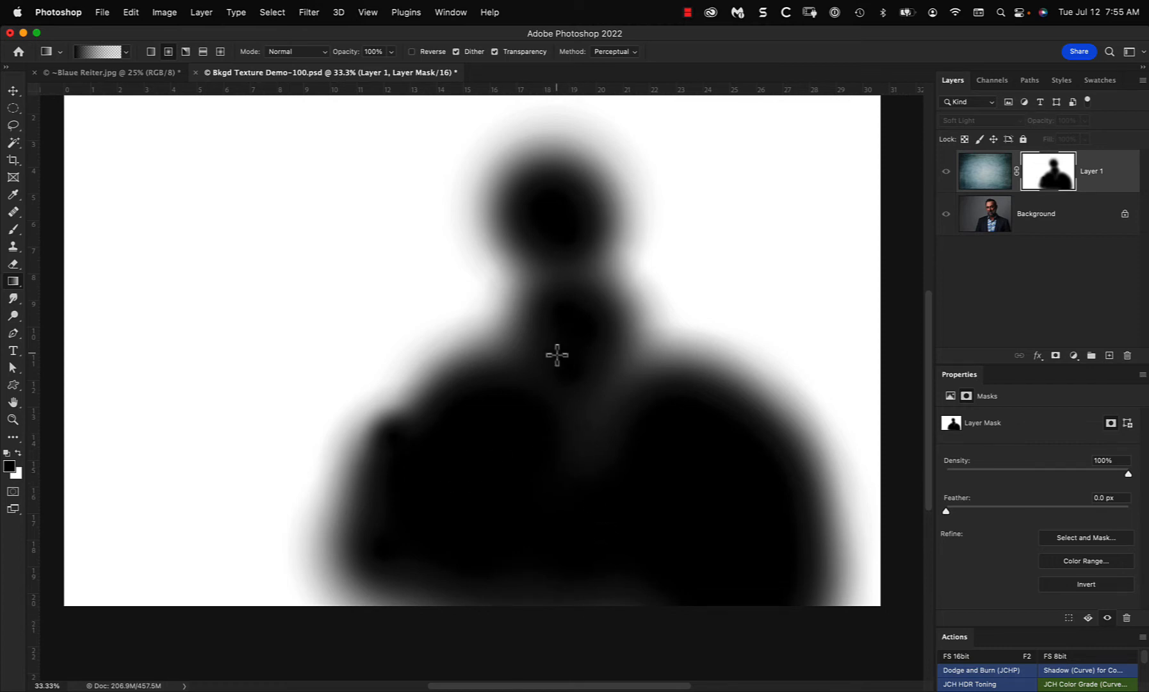
left_click(1050, 185, "alt")
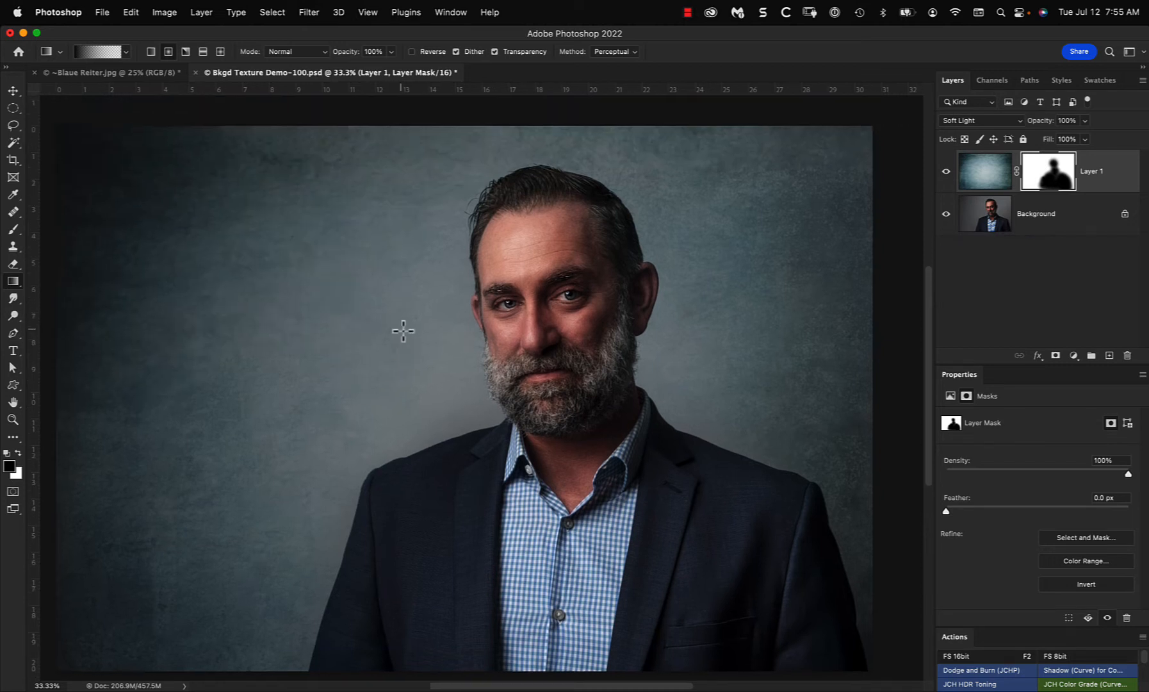
Add a Curves adjustment layer above the texture layer, reset its trial curve, and clip it to the texture layer.
scroll(400, 334, "up", 2)
scroll(400, 333, "left", 2)
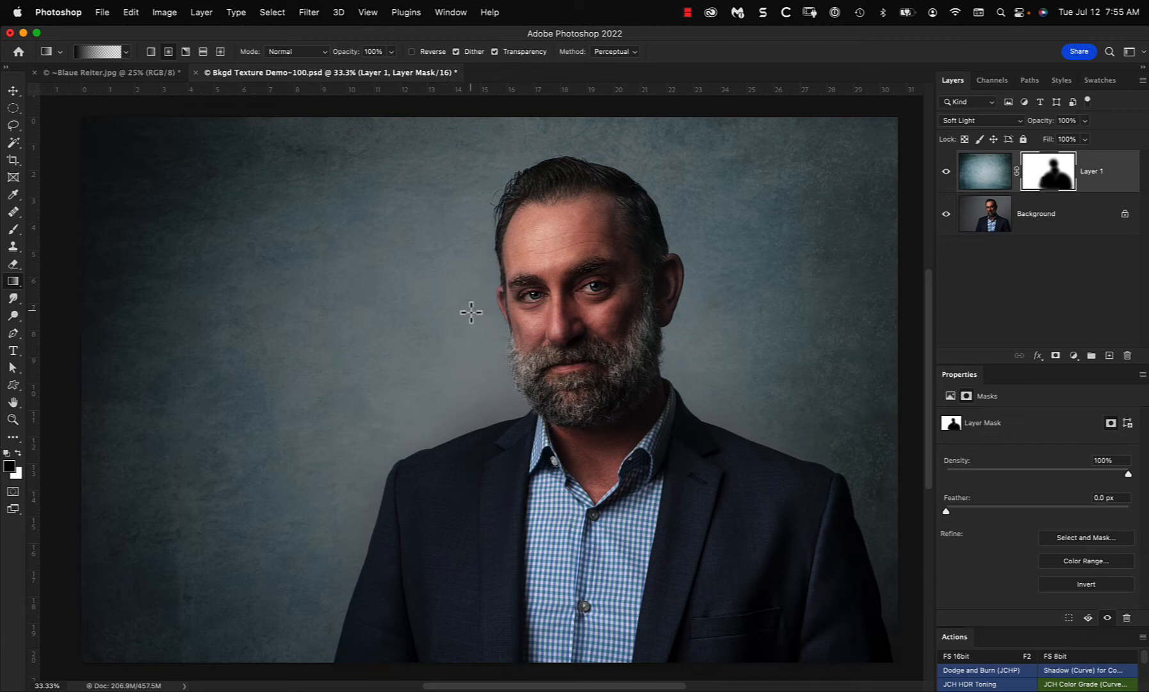
left_click(986, 181)
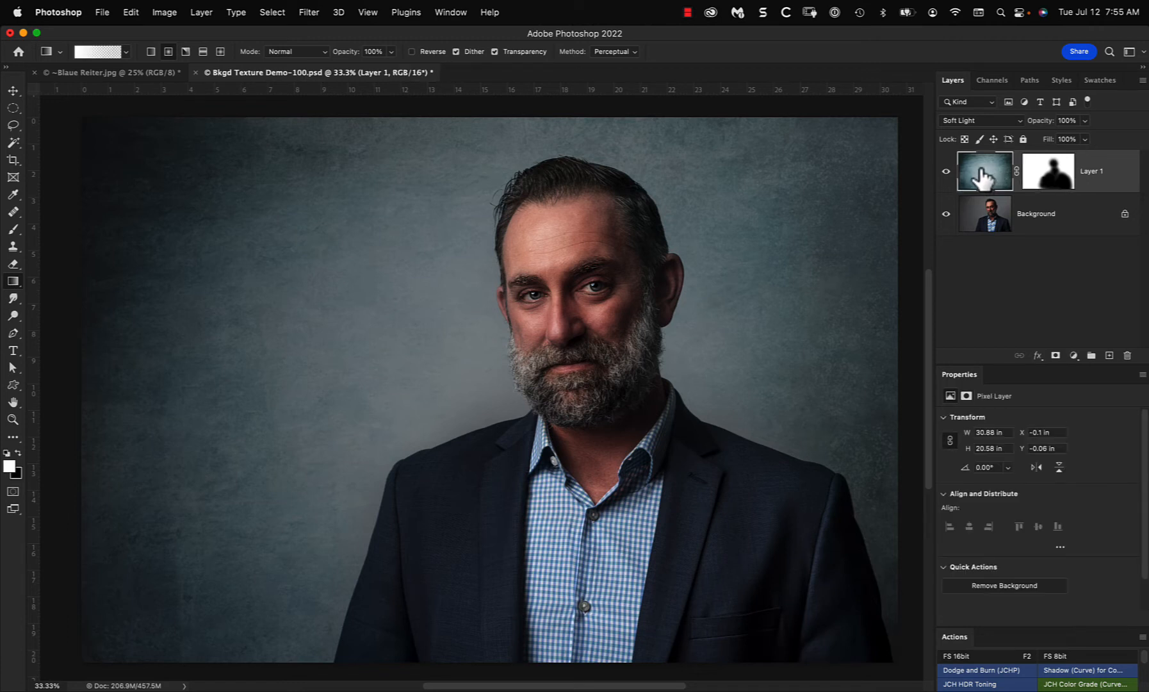
left_click(1073, 356)
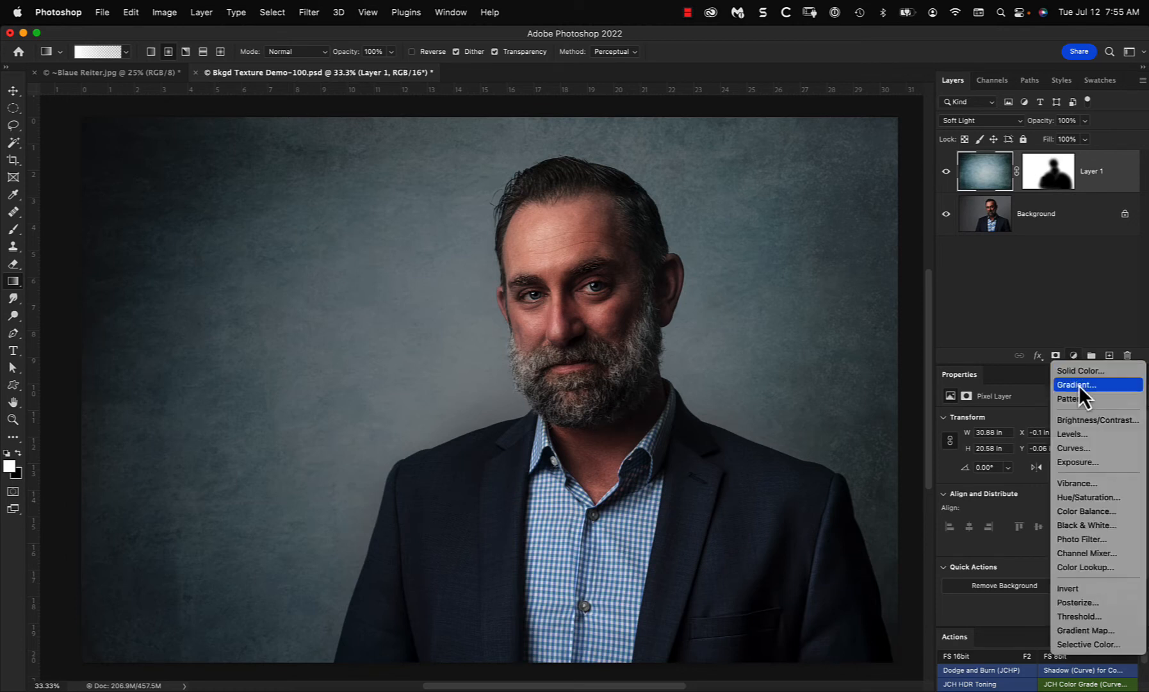
left_click(1086, 449)
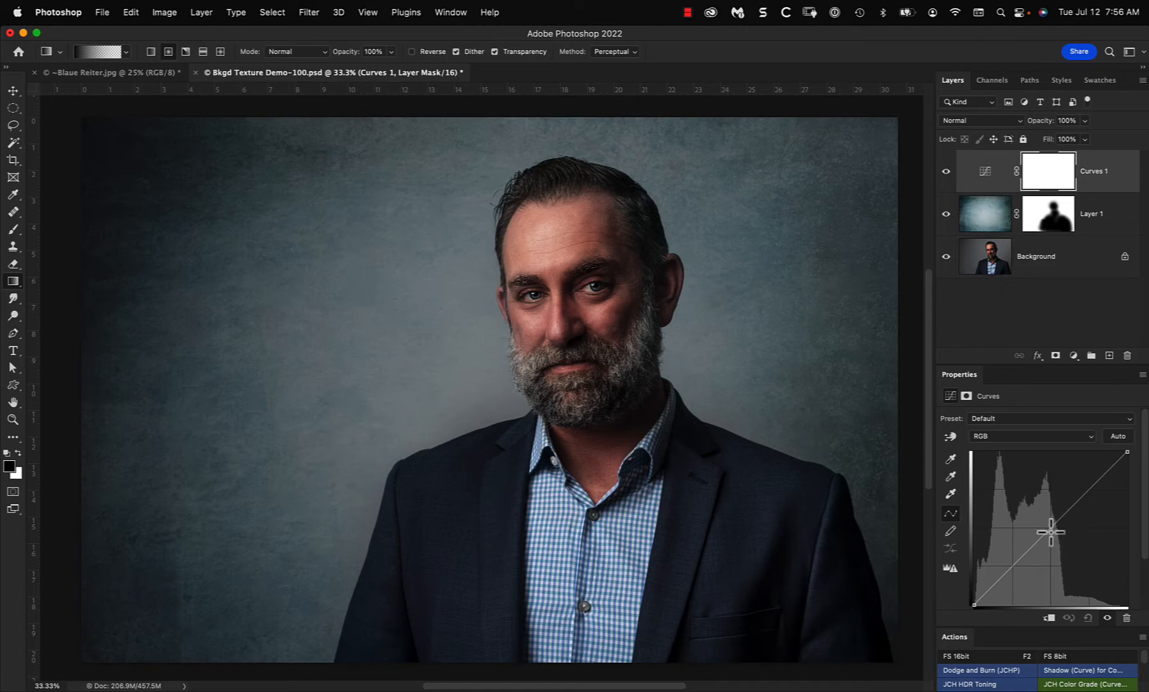
mouse_move(1054, 531)
left_mouse_down()
mouse_move(1052, 577)
mouse_move(1045, 532)
left_mouse_up()
left_click(1089, 618)
left_click(1050, 619)
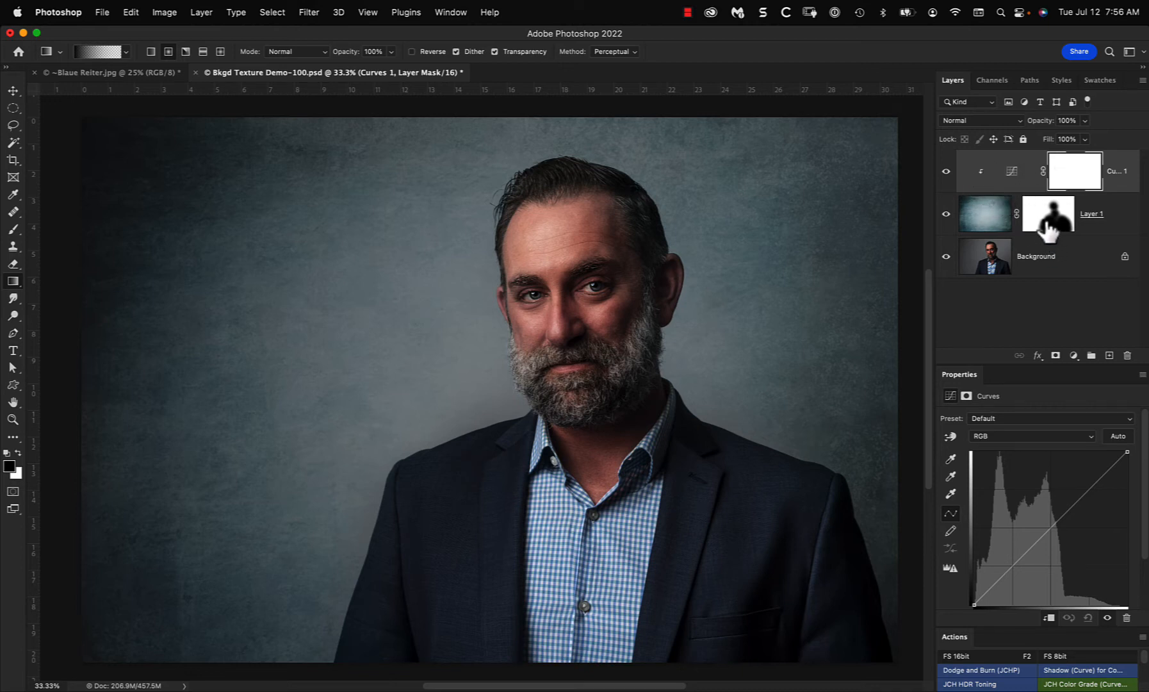
Darken the texture by pulling down the clipped Curves layer's RGB midtones, and set that layer's blend mode to Luminosity.
left_click_drag(1047, 535, 1052, 560)
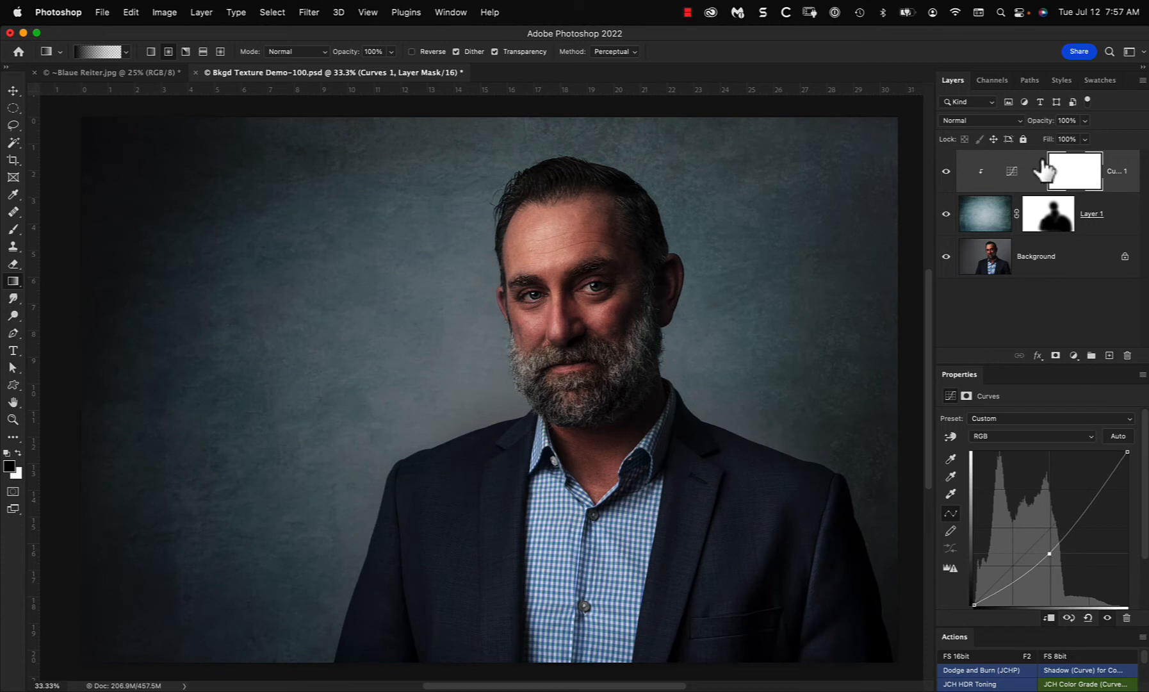
left_click(1007, 121)
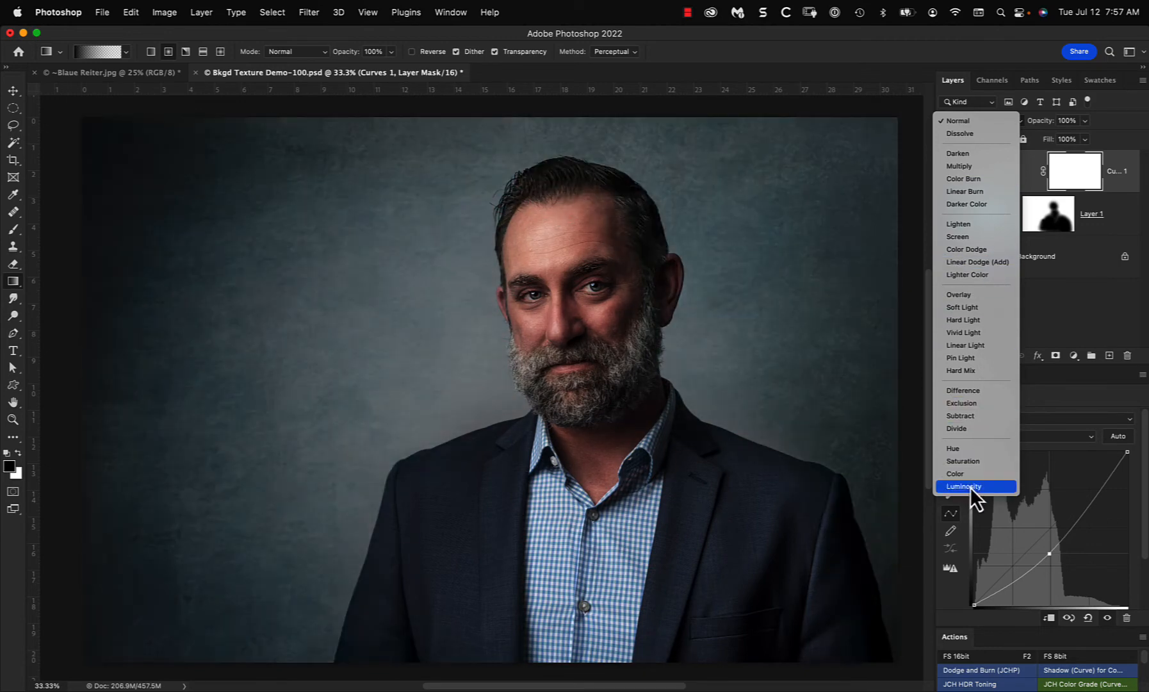
left_click(971, 487)
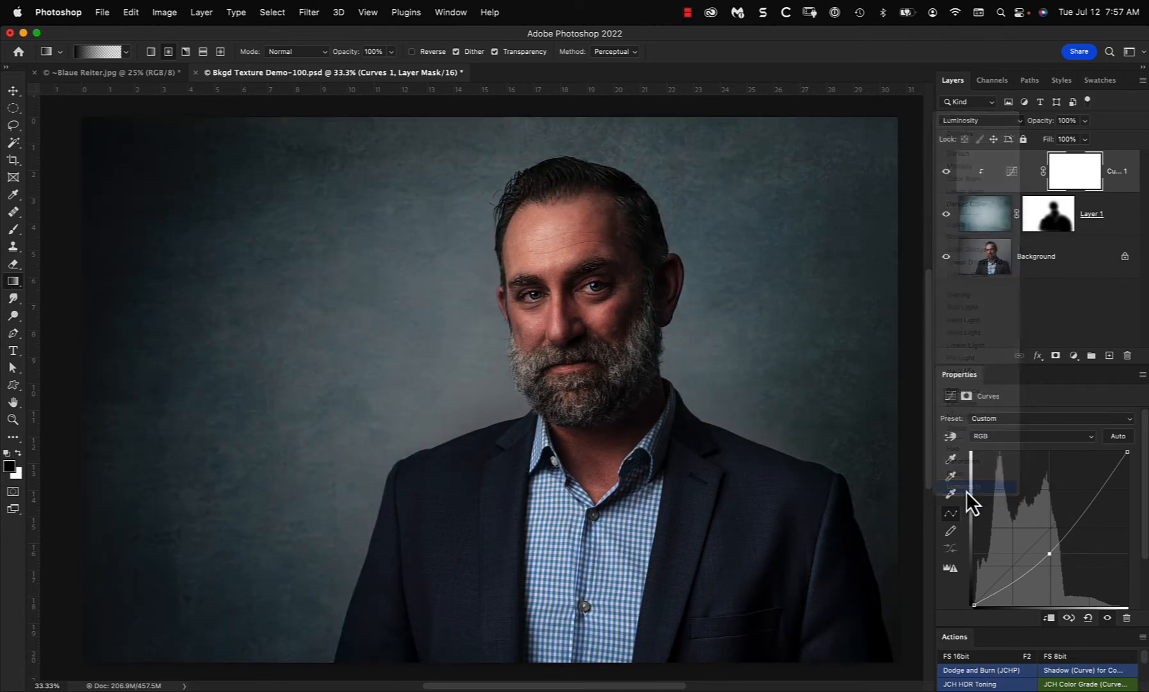
mouse_move(1049, 552)
left_mouse_down()
mouse_move(1052, 584)
mouse_move(1060, 546)
mouse_move(1063, 561)
left_mouse_up()
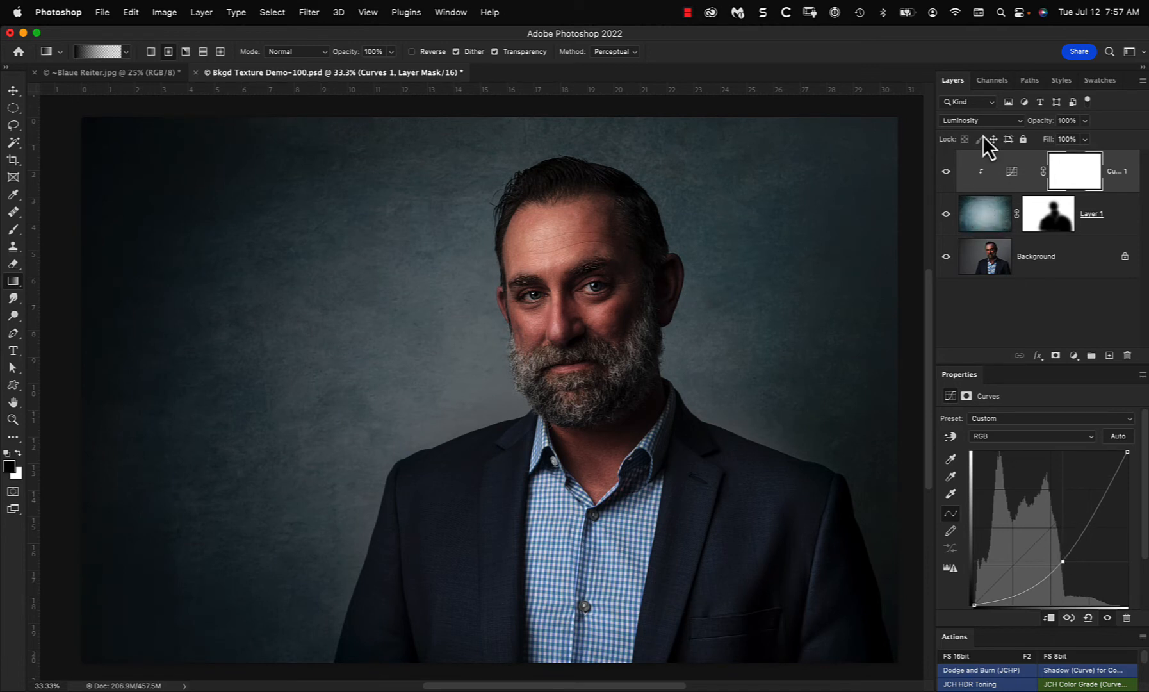
Desaturate the image of the texture layer so that it holds only neutral grey tones.
left_click(983, 221)
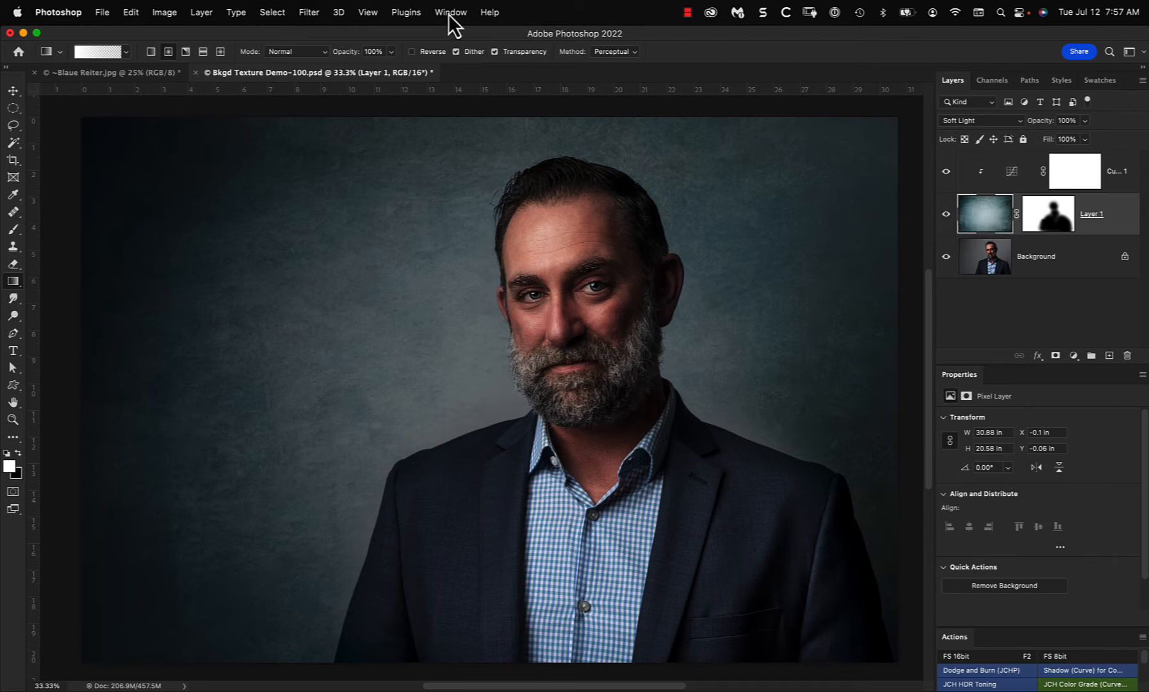
left_click(164, 13)
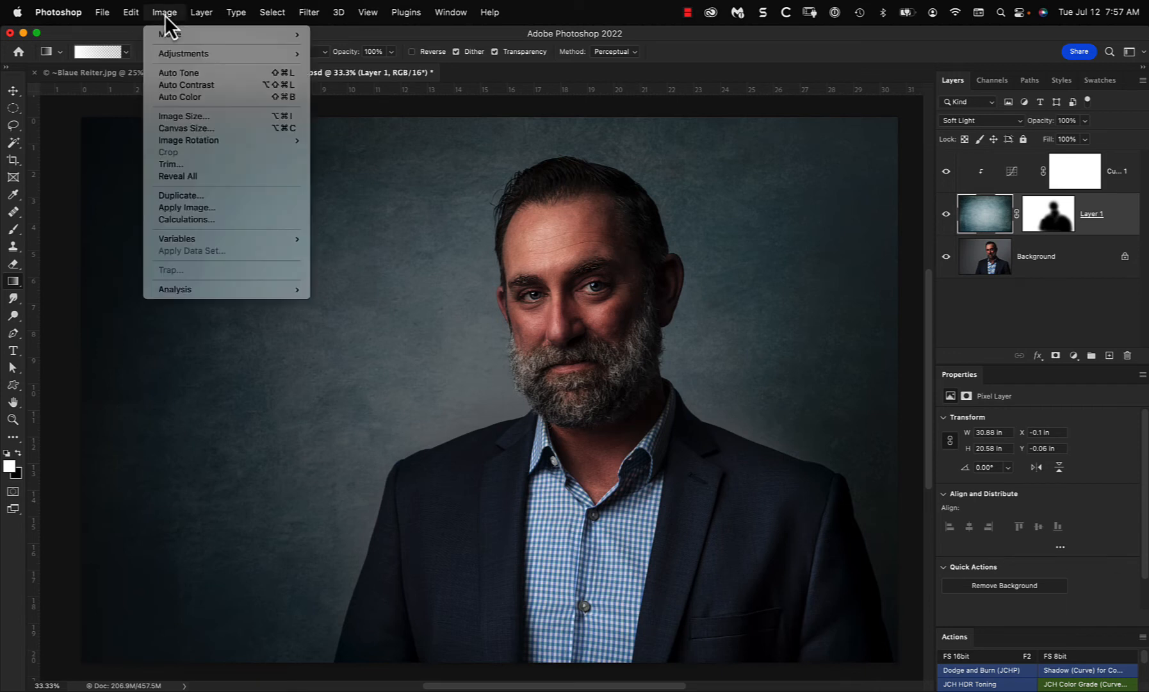
mouse_move(185, 53)
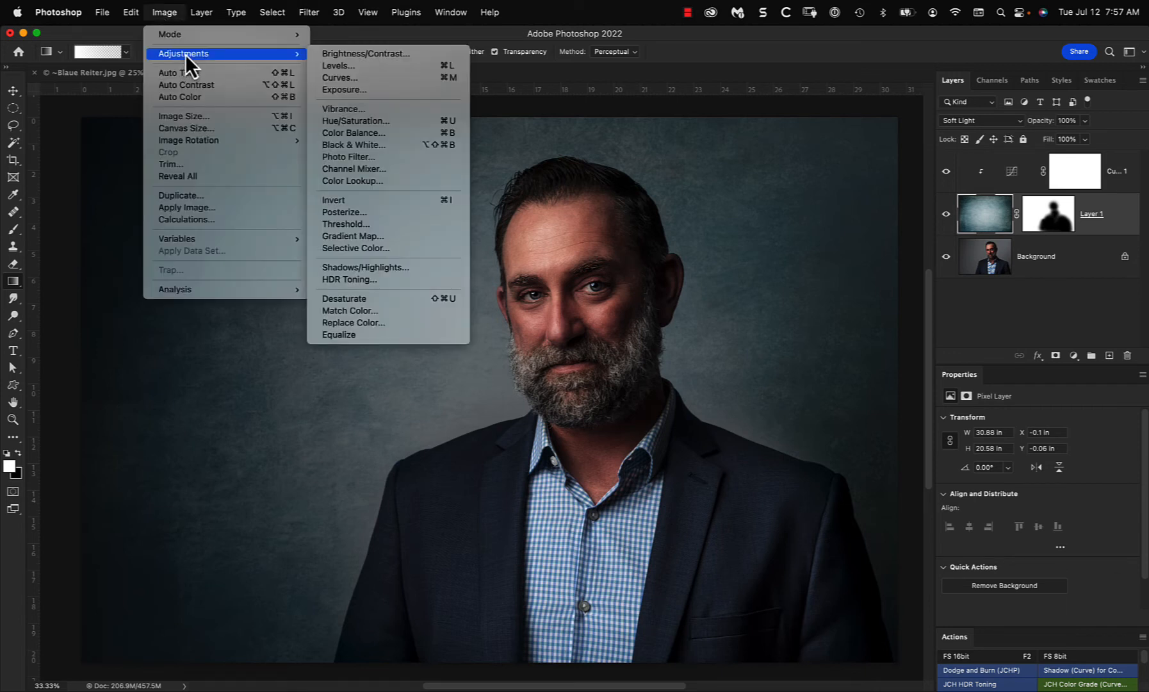
left_click(387, 302)
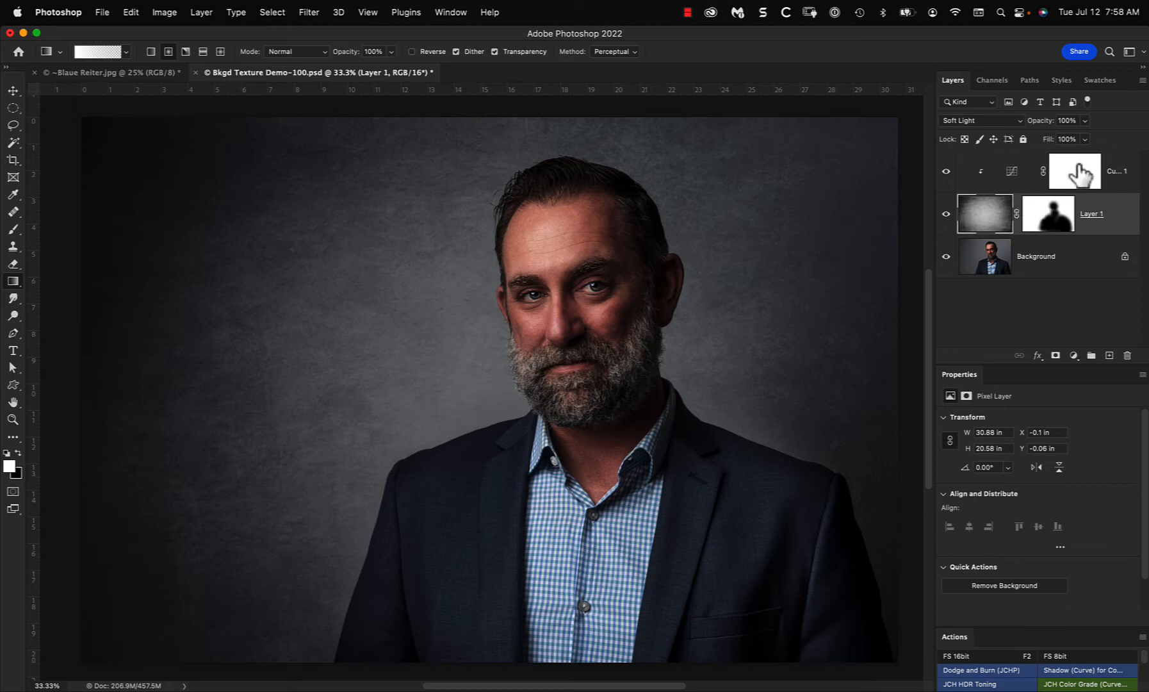
Add a Hue/Saturation adjustment layer above the clipped Curves layer and reduce the Master saturation to mute the whole portrait.
left_click(1120, 173)
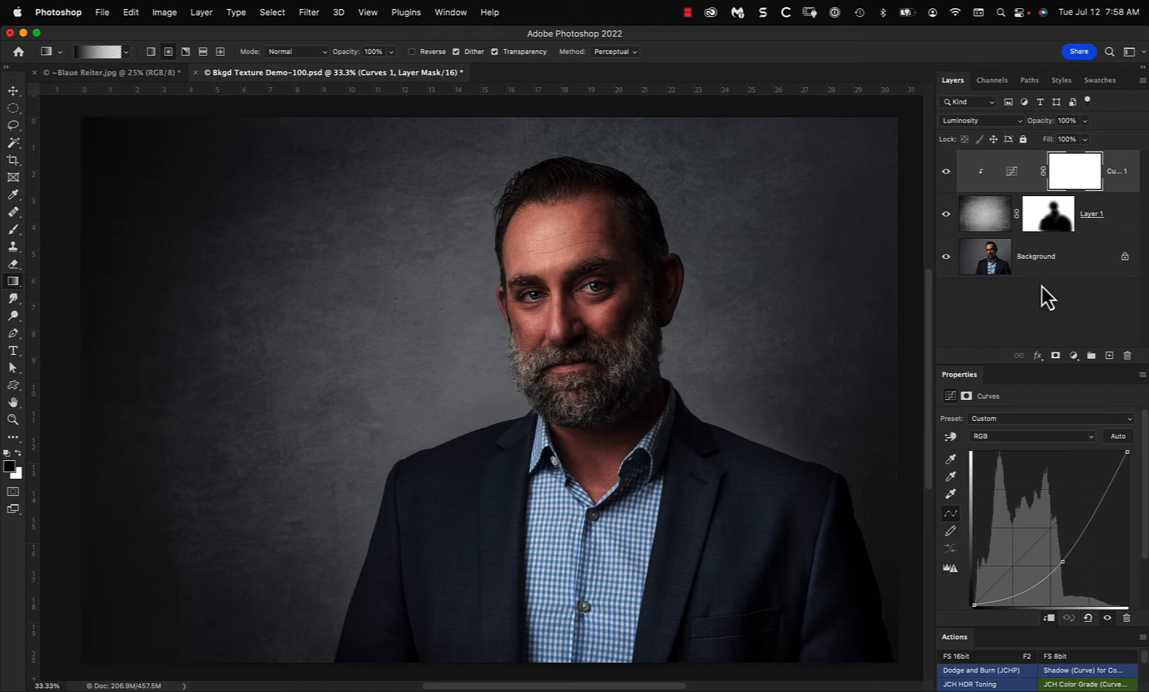
left_click(1073, 356)
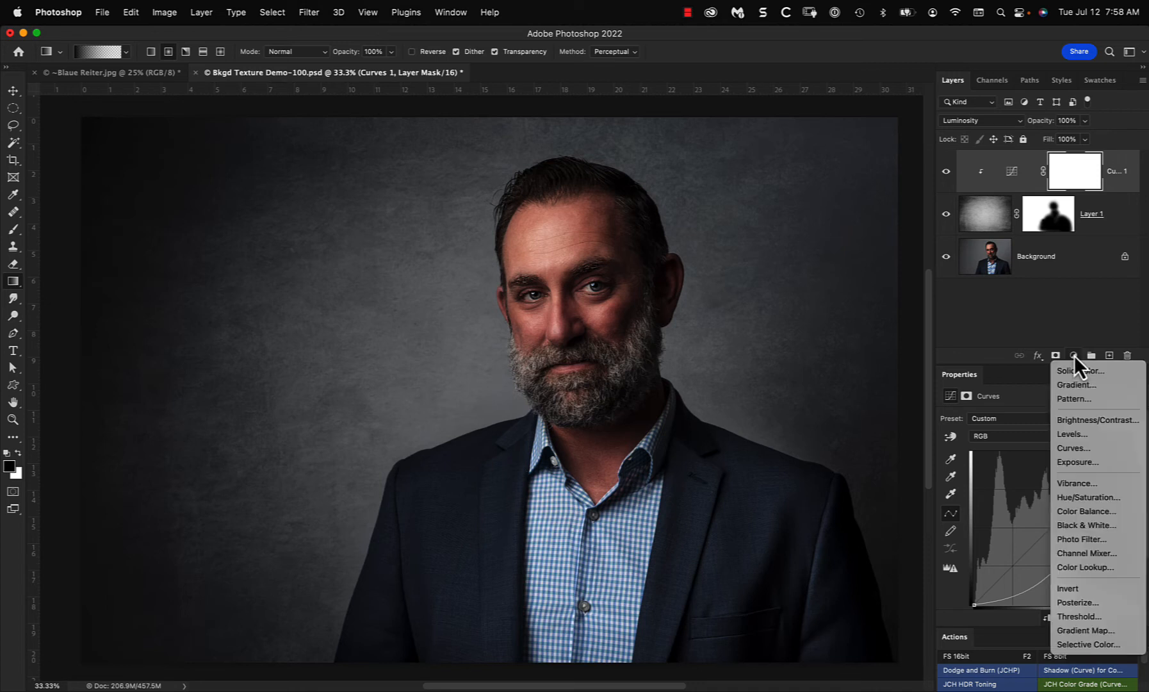
left_click(1075, 497)
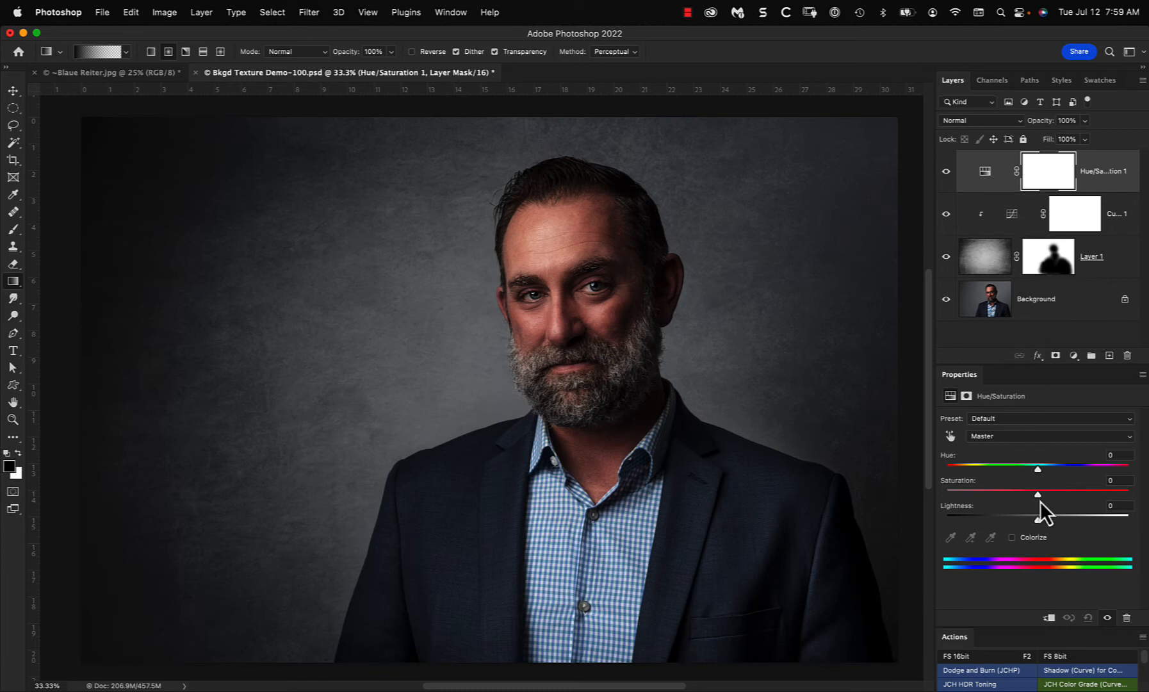
left_click_drag(1036, 494, 998, 493)
Add a second Curves adjustment layer above the Hue/Saturation layer and reset its trial midpoint to the default curve.
left_click(1075, 355)
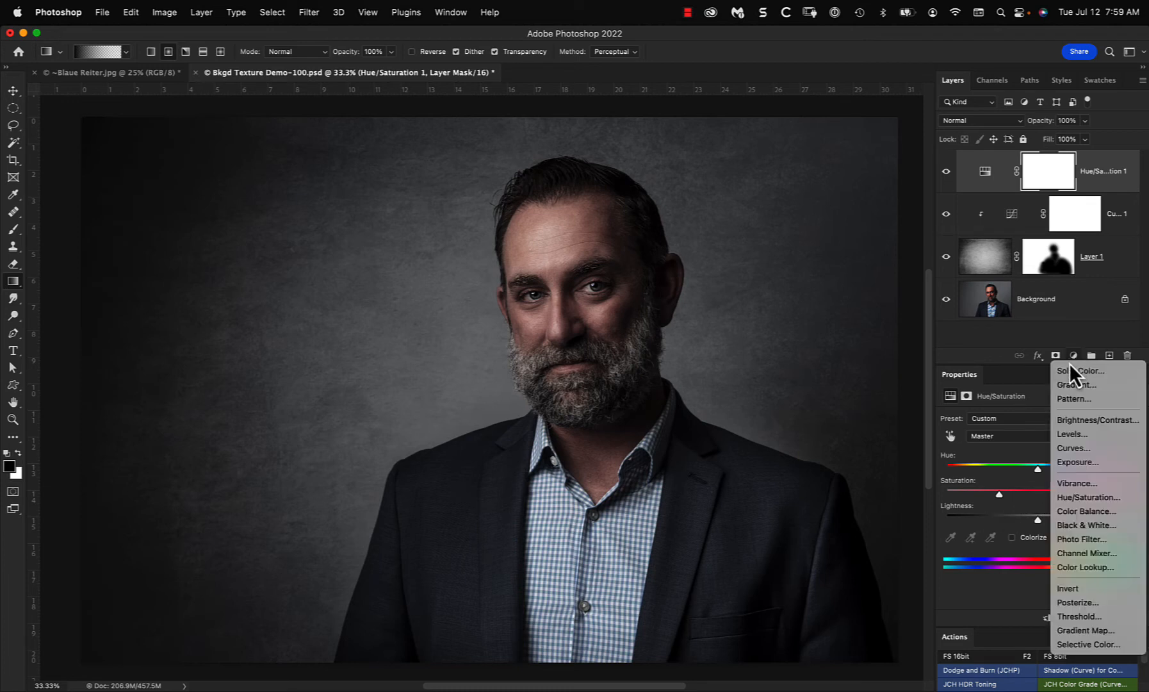
left_click(1071, 448)
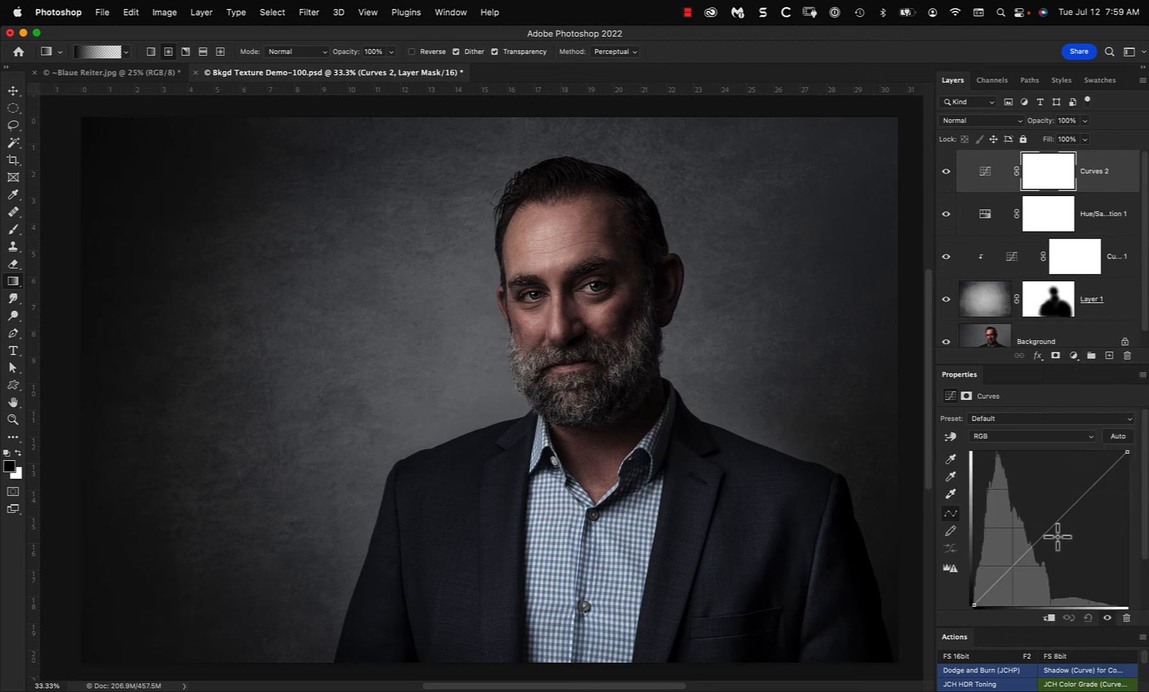
mouse_move(1054, 526)
left_mouse_down()
mouse_move(1057, 544)
mouse_move(1050, 528)
left_mouse_up()
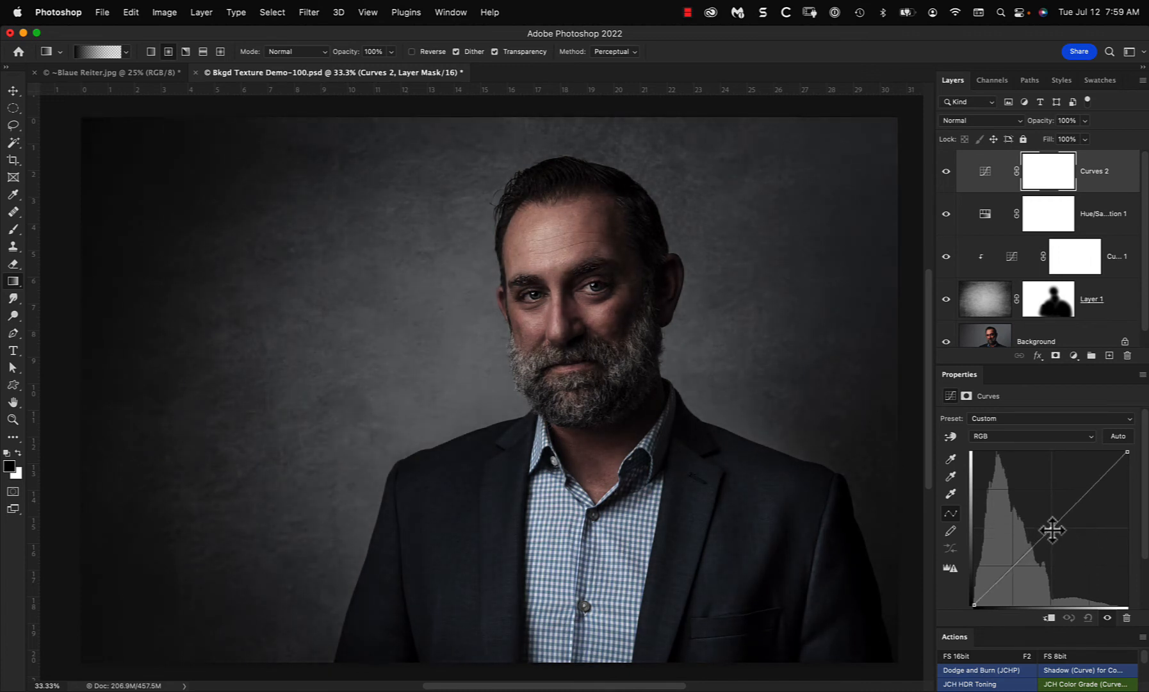
left_click(1088, 618)
Try raising and lowering the midpoint of the Blue channel curve to shift the image between blue and yellow, and reset the curve.
left_click(1032, 438)
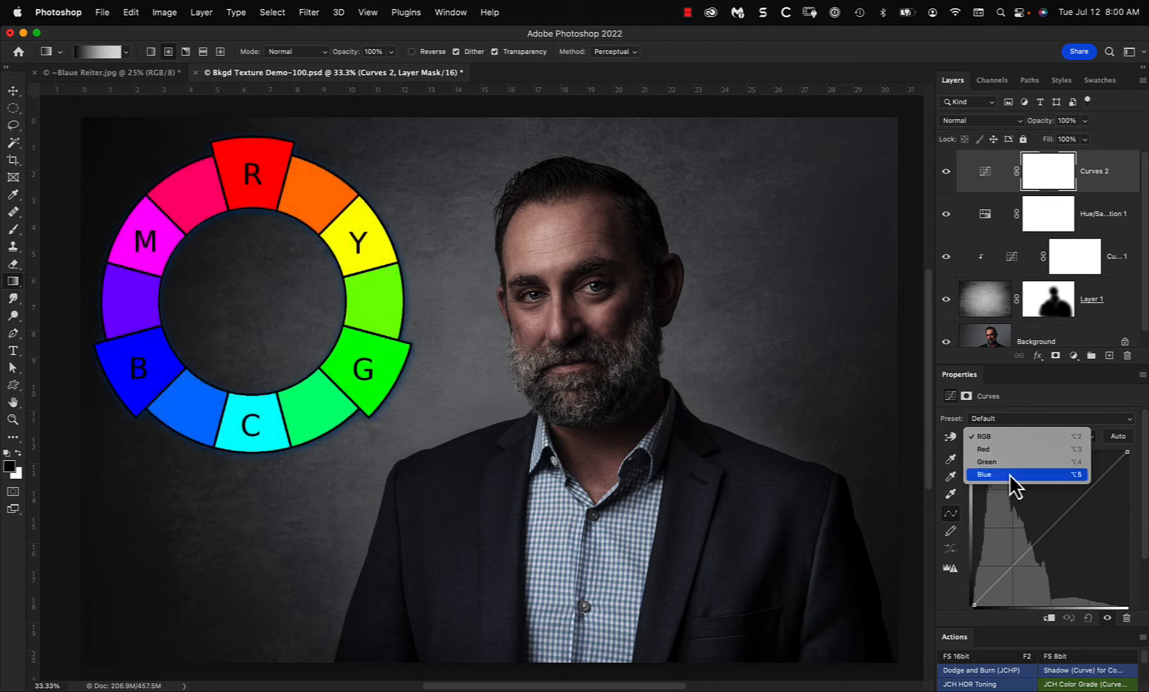
left_click(1038, 398)
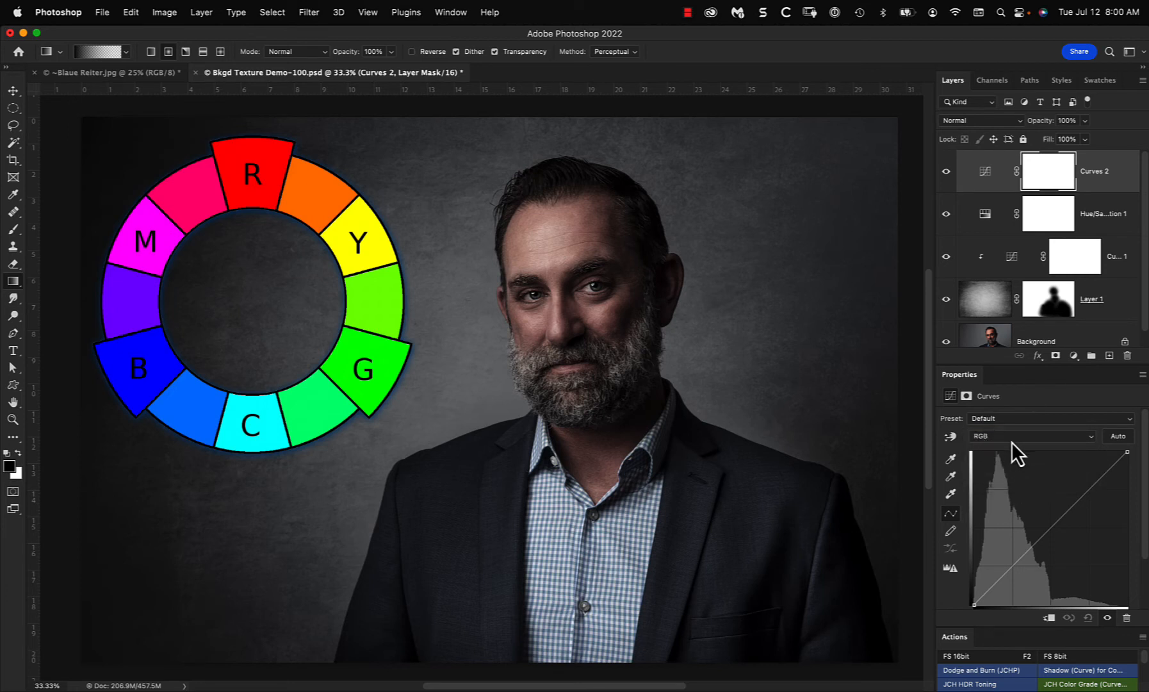
left_click(1012, 438)
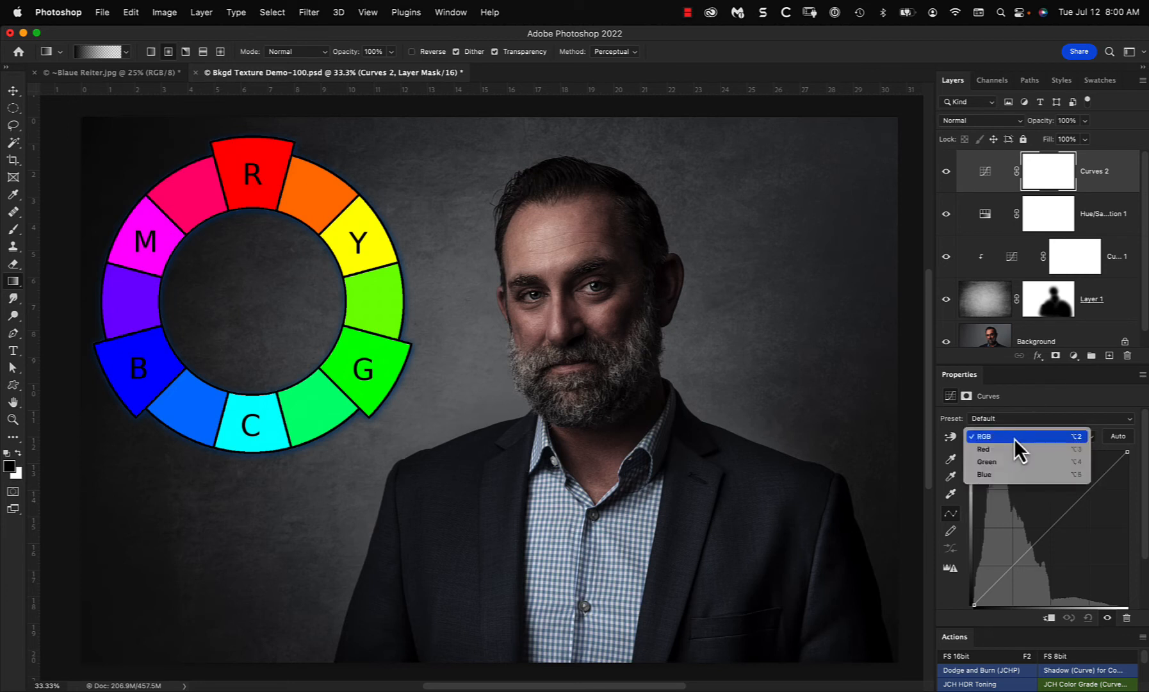
left_click(1014, 474)
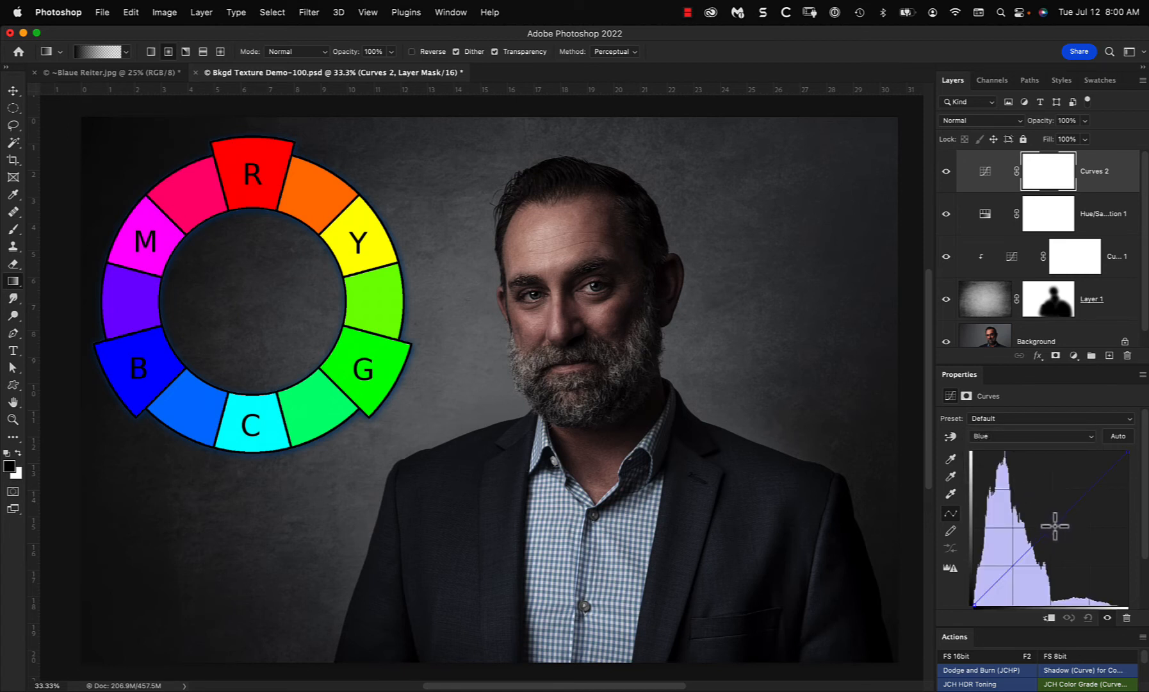
left_click_drag(1054, 526, 1051, 499)
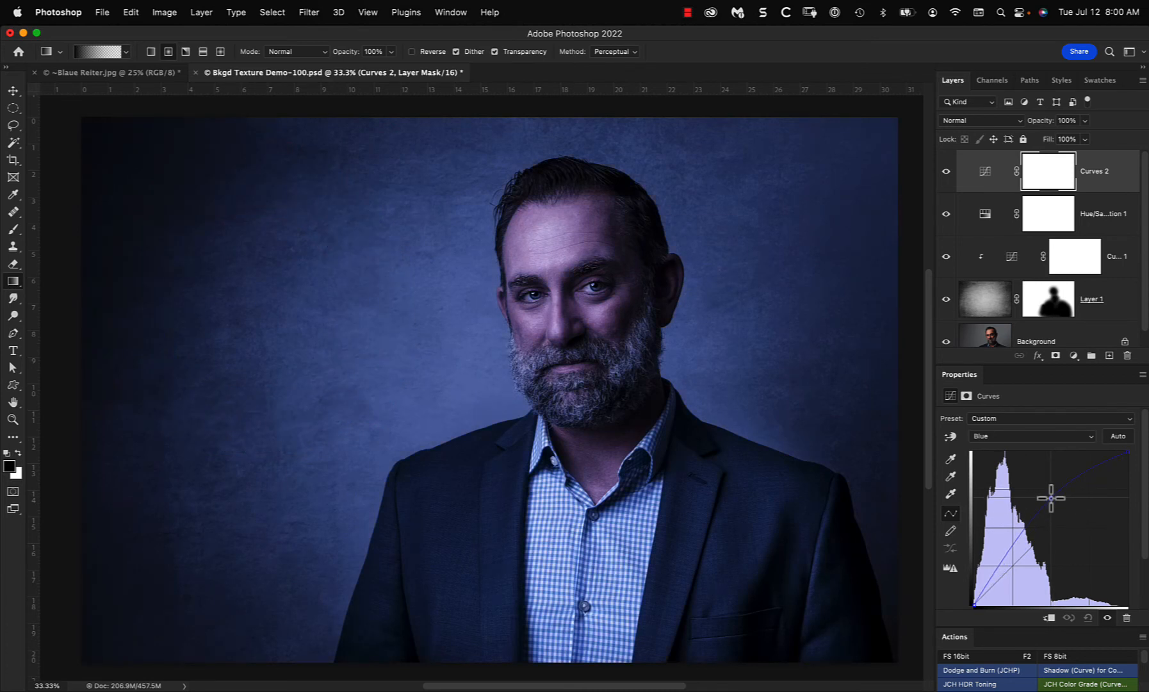
left_click_drag(1051, 498, 1057, 560)
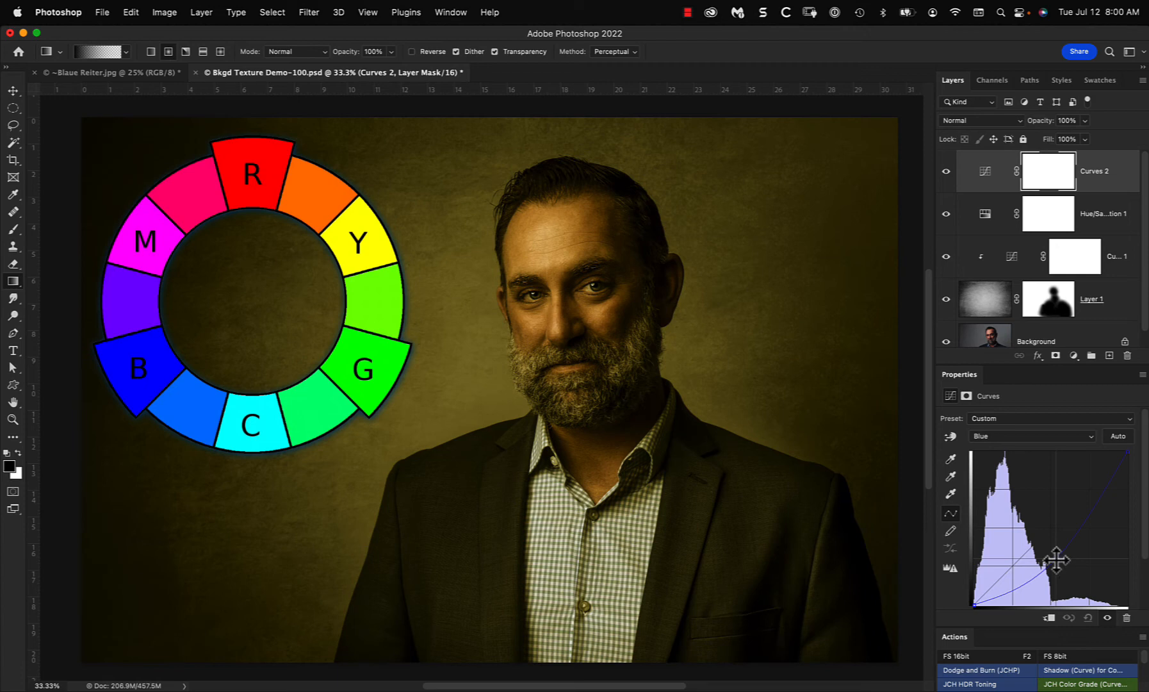
mouse_move(1057, 560)
left_mouse_down()
mouse_move(1045, 498)
mouse_move(1055, 543)
left_mouse_up()
left_click(1087, 617)
On the top Curves layer's Blue channel, raise the shadows slightly toward blue and lower the highlights slightly toward yellow.
left_click(1041, 435)
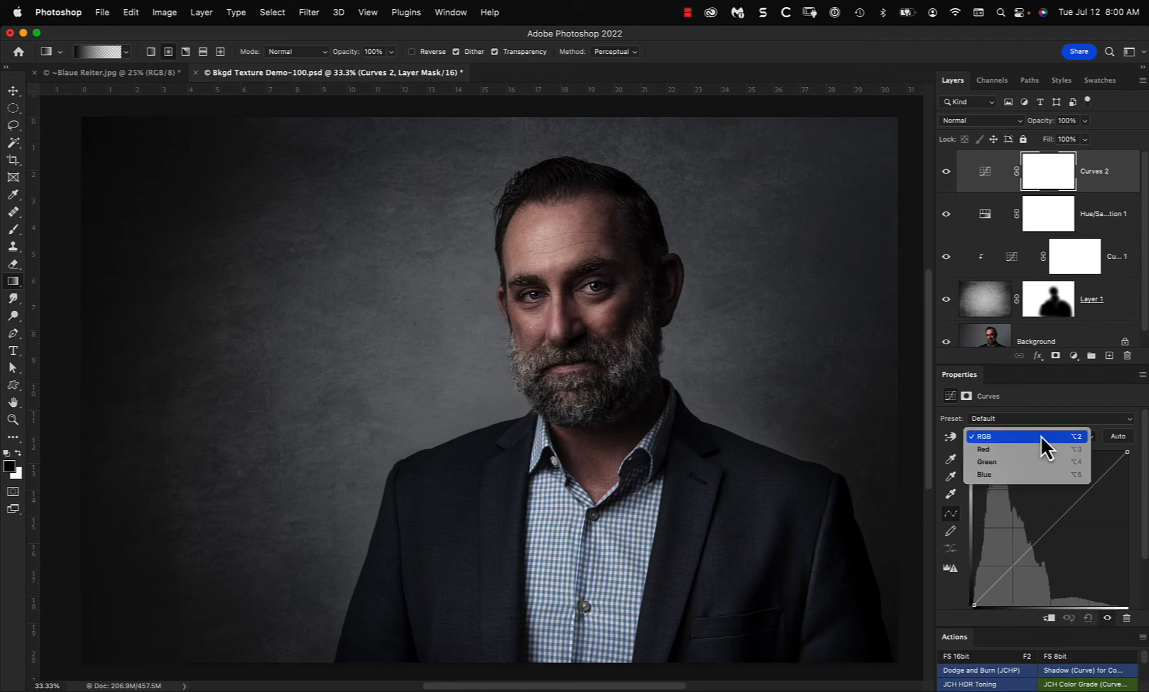
left_click(1030, 475)
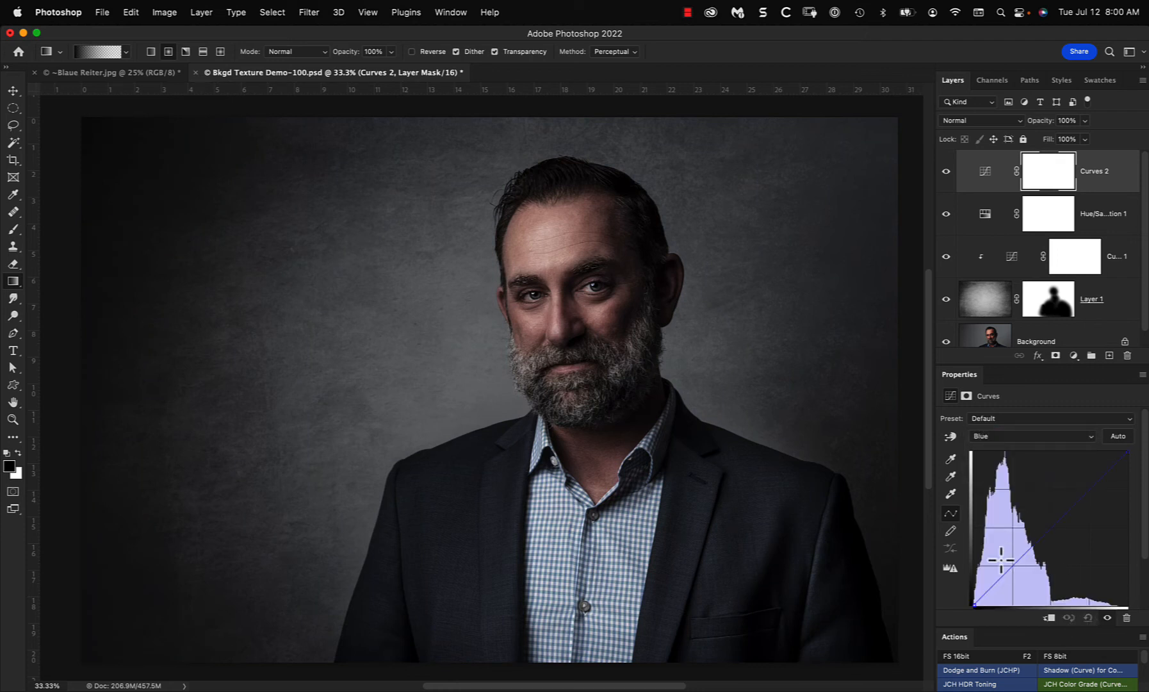
left_click_drag(1000, 580, 1005, 567)
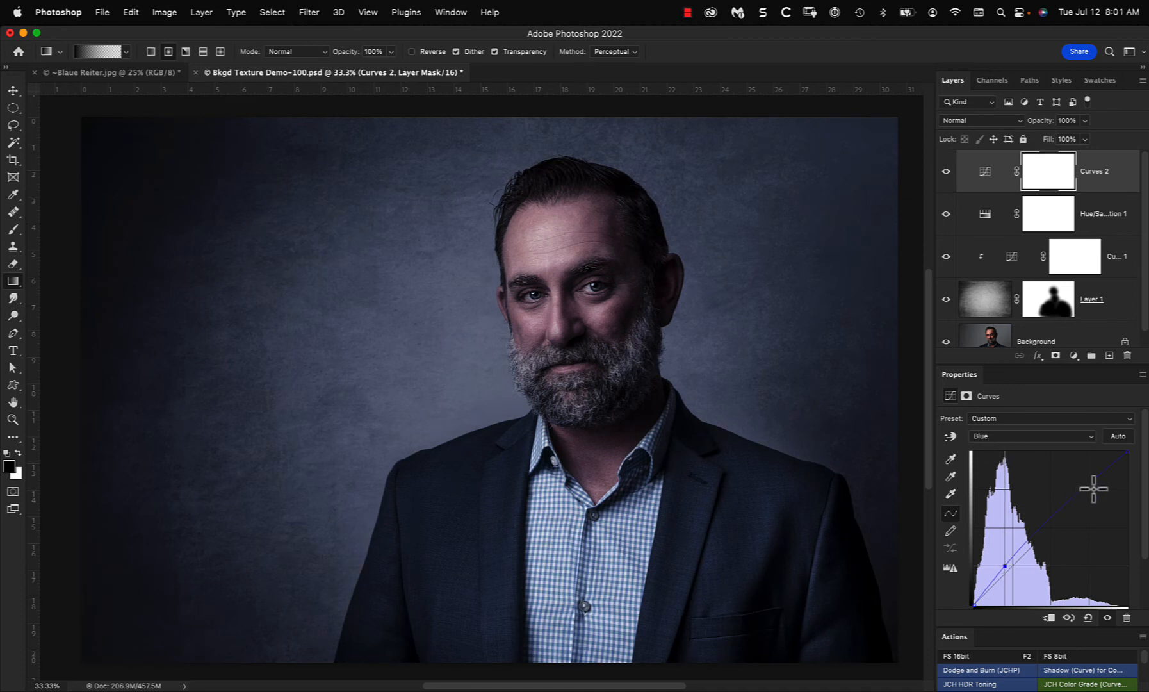
left_click_drag(1093, 485, 1093, 498)
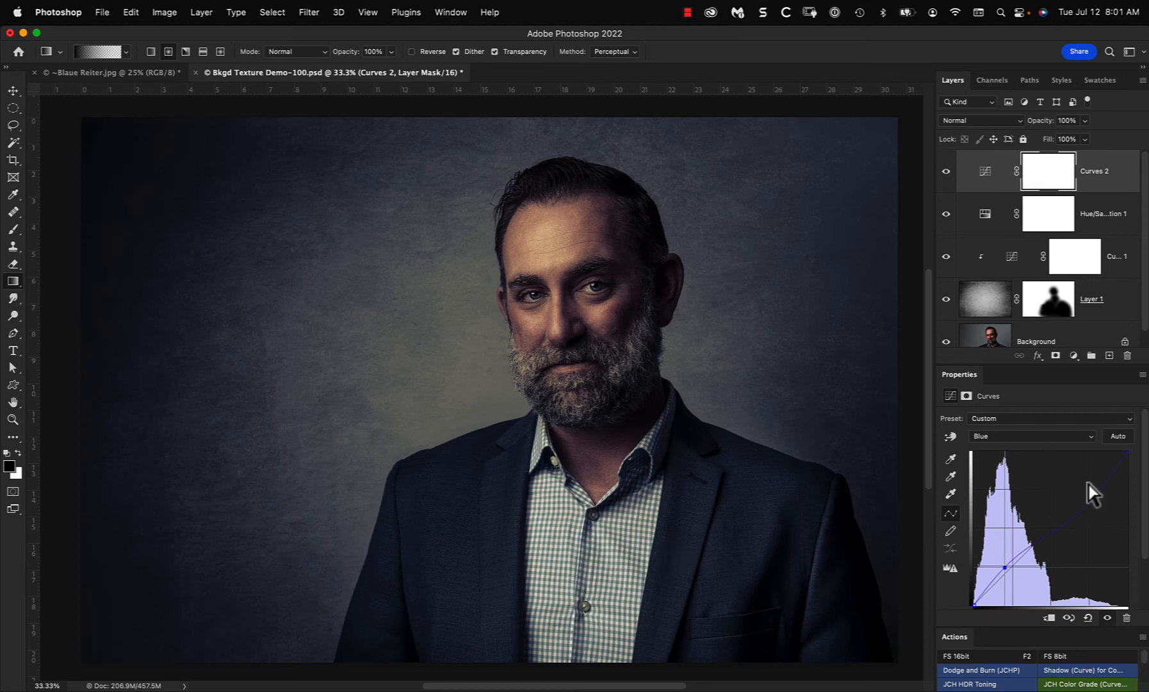
Lower the midpoint of the Red channel slightly on the top Curves layer to add cyan to the image.
left_click(1030, 438)
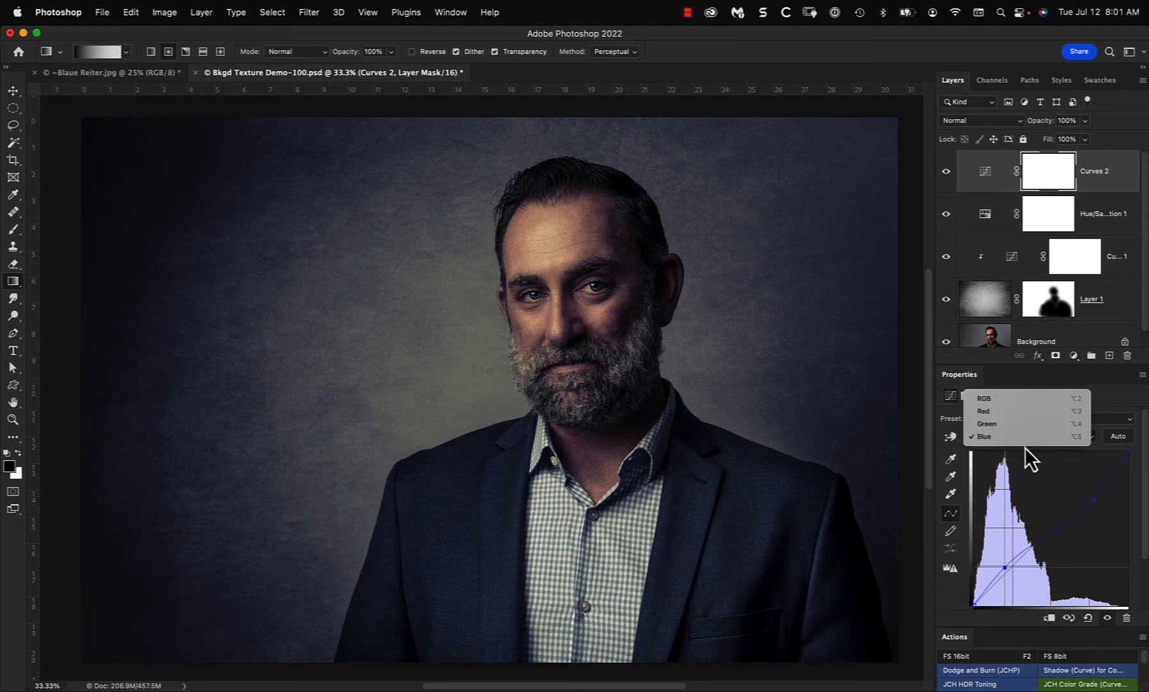
left_click(1012, 413)
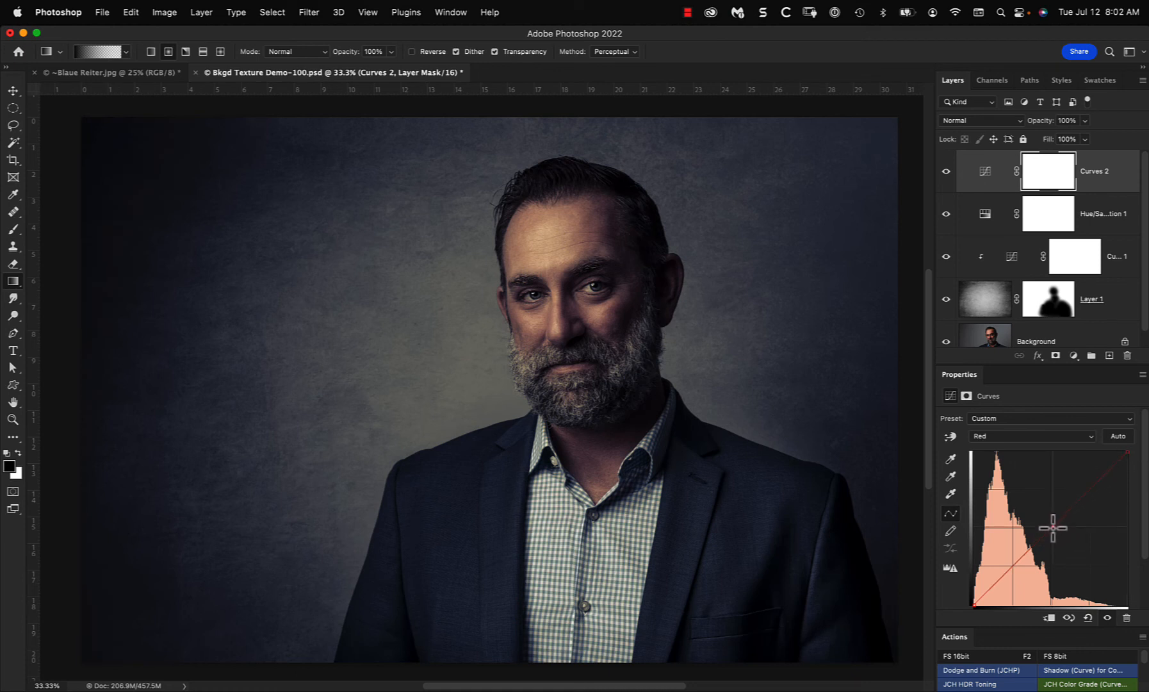
mouse_move(1052, 527)
left_mouse_down()
mouse_move(1056, 560)
mouse_move(1053, 531)
left_mouse_up()
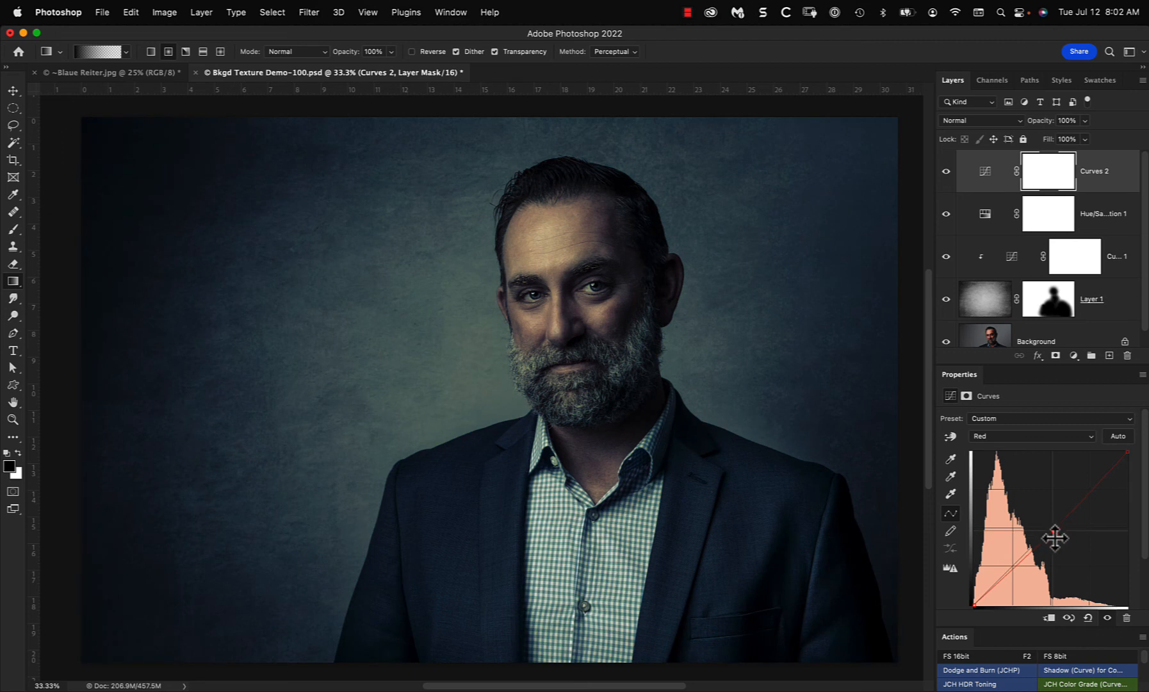
Toggle the top Curves layer's visibility repeatedly to compare the portrait with and without the color grade, leaving the layer on.
left_click(946, 171)
left_click(946, 172)
left_click(947, 173)
left_click(946, 172)
left_click(946, 172)
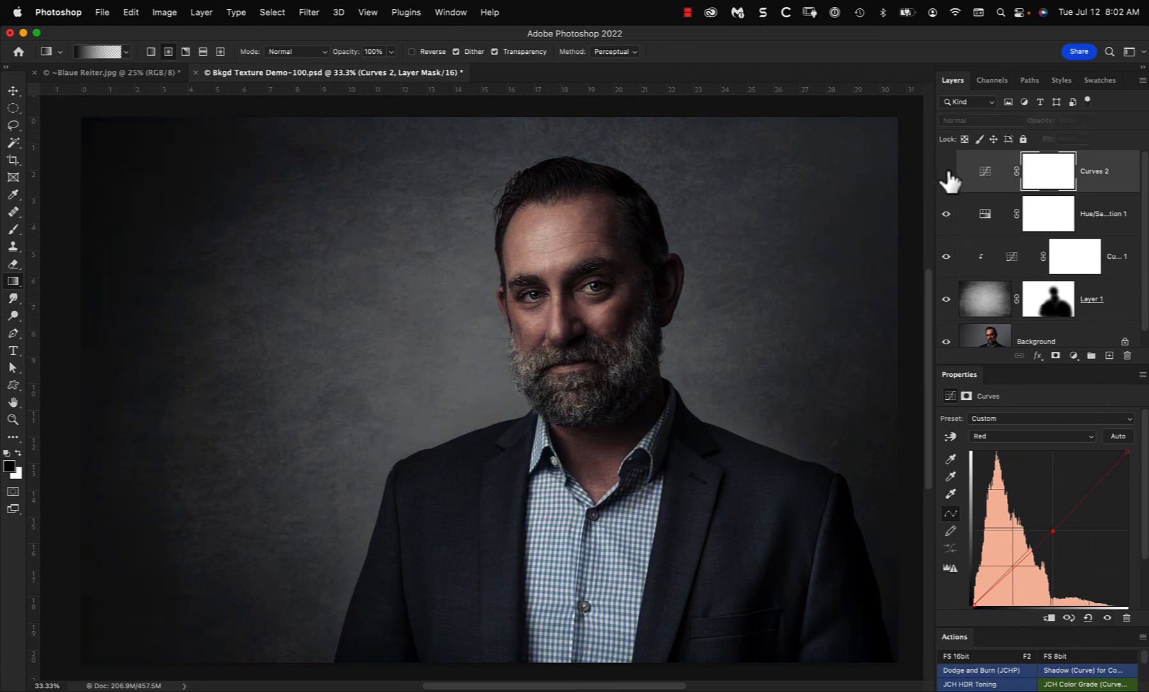
left_click(945, 173)
left_click(947, 171)
left_click(946, 171)
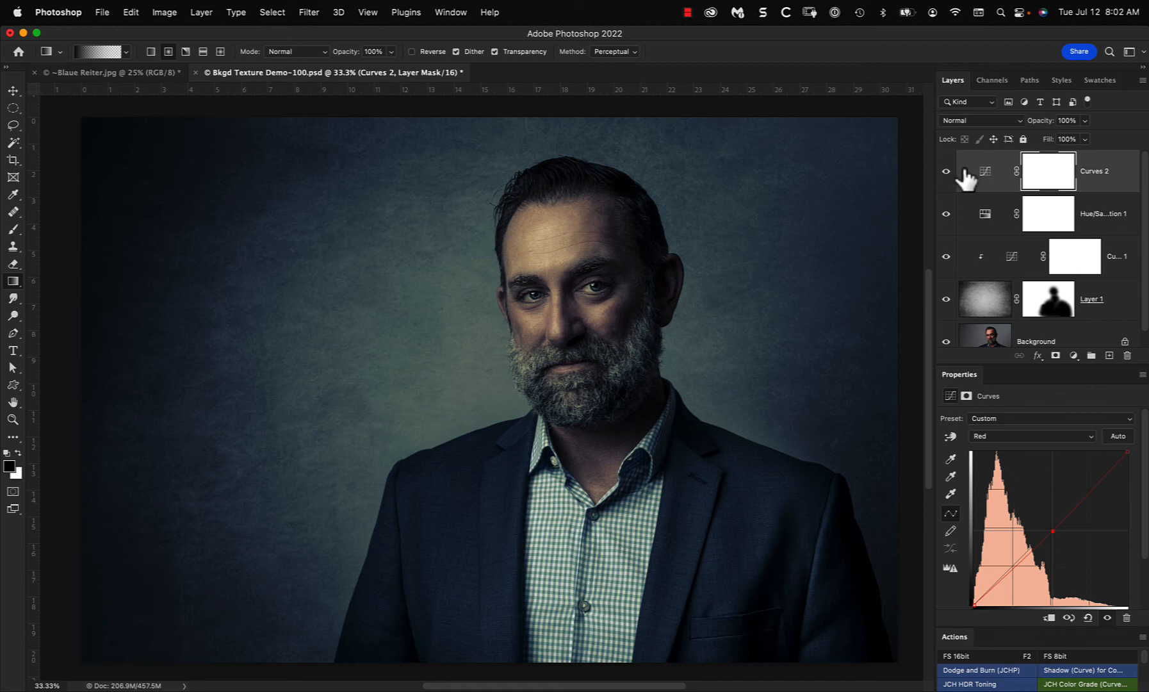
left_click(1123, 264, "shift")
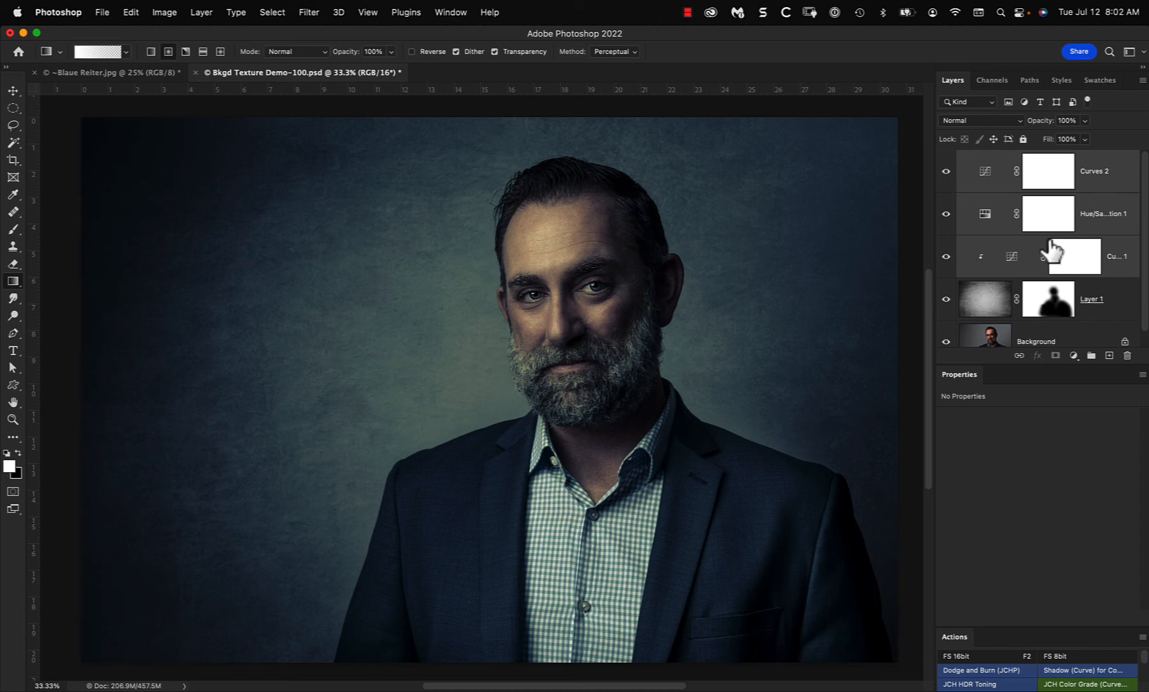
left_click(1106, 320)
Add a Levels adjustment layer directly above the Curves 2 layer.
left_click(1101, 175)
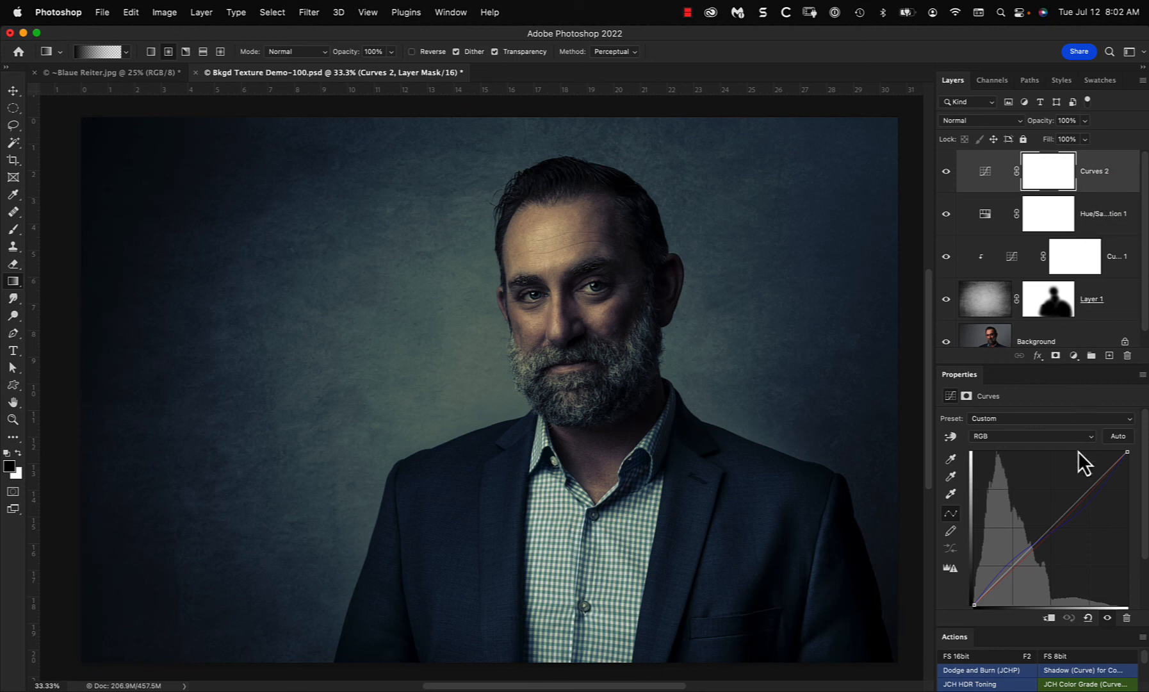
left_click(1074, 356)
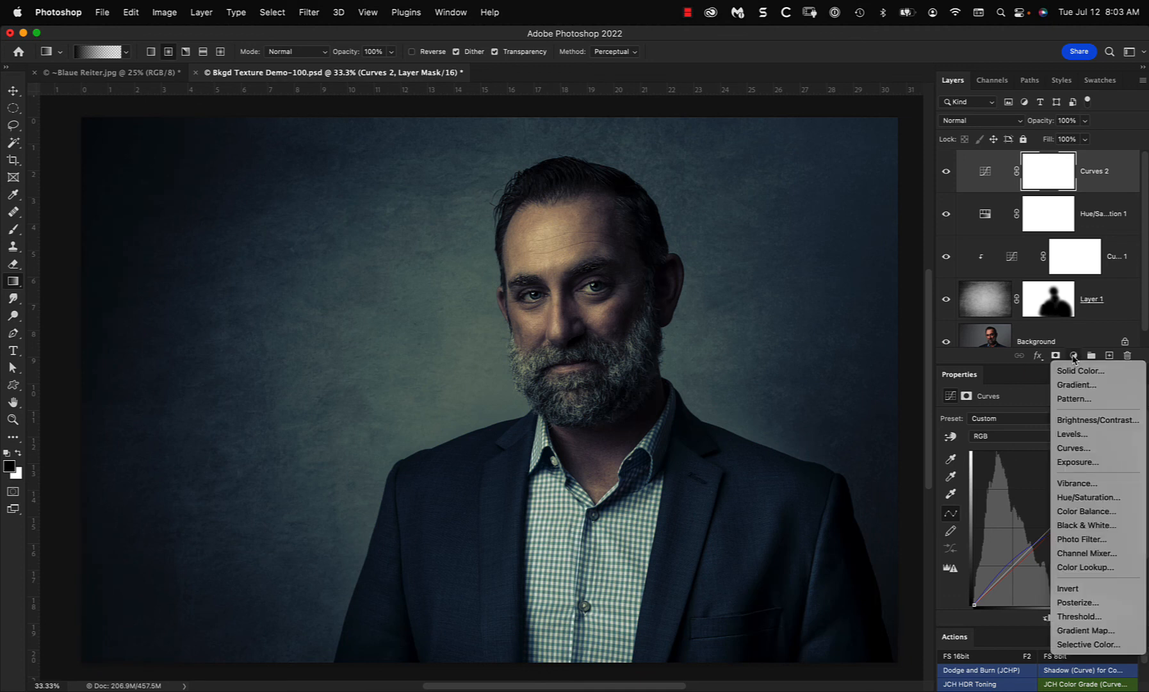
left_click(1071, 434)
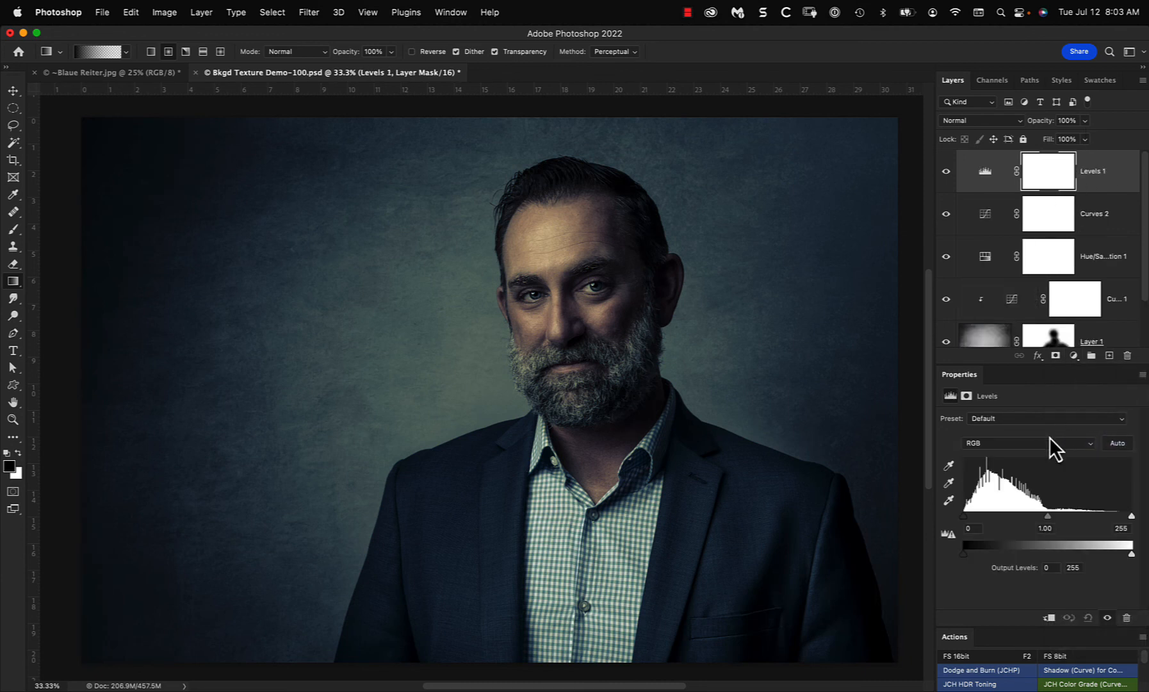
On the Levels layer's Blue channel, raise the black output level slightly to add blue to the shadows and lower the white output level slightly to warm the highlights.
left_click(995, 444)
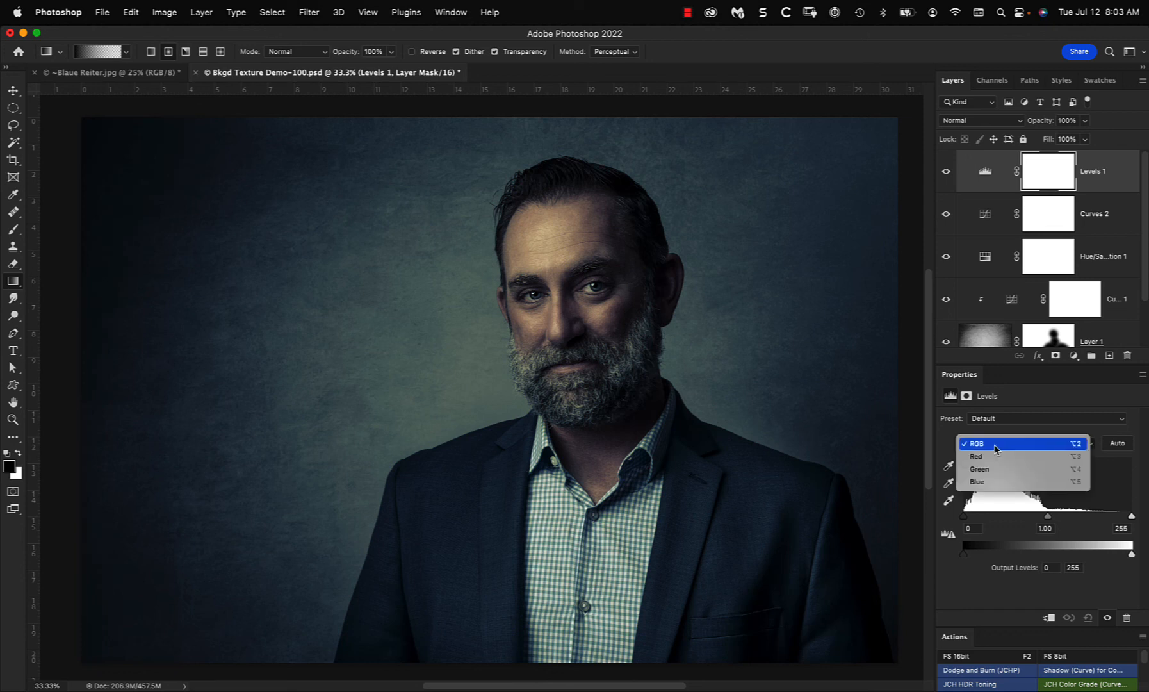
left_click(995, 483)
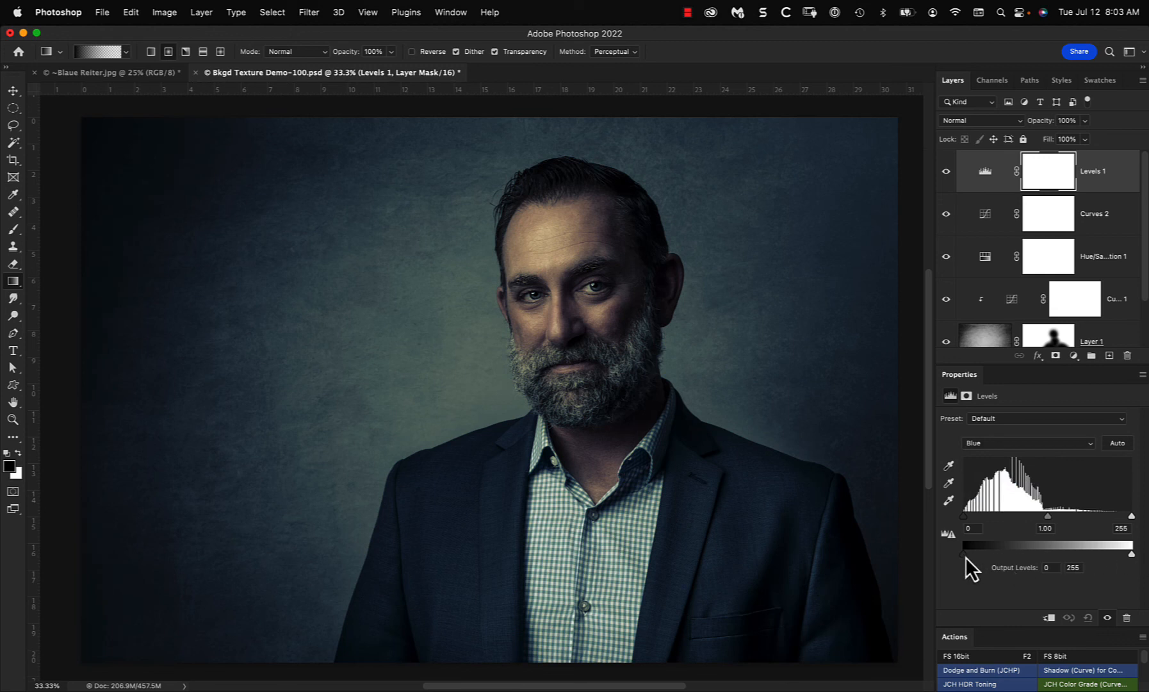
left_click_drag(963, 555, 973, 555)
left_click_drag(972, 553, 971, 553)
left_click_drag(970, 552, 970, 551)
left_click_drag(1132, 555, 1124, 555)
Toggle the Levels layer's visibility repeatedly to compare the portrait with and without the blue channel adjustment, leaving the layer on.
left_click(947, 172)
left_click(947, 172)
left_click(946, 172)
left_click(946, 172)
Group the Levels 1, Curves 2 and Hue/Saturation 1 layers into a new group named Color Grade.
left_click(1111, 268, "shift")
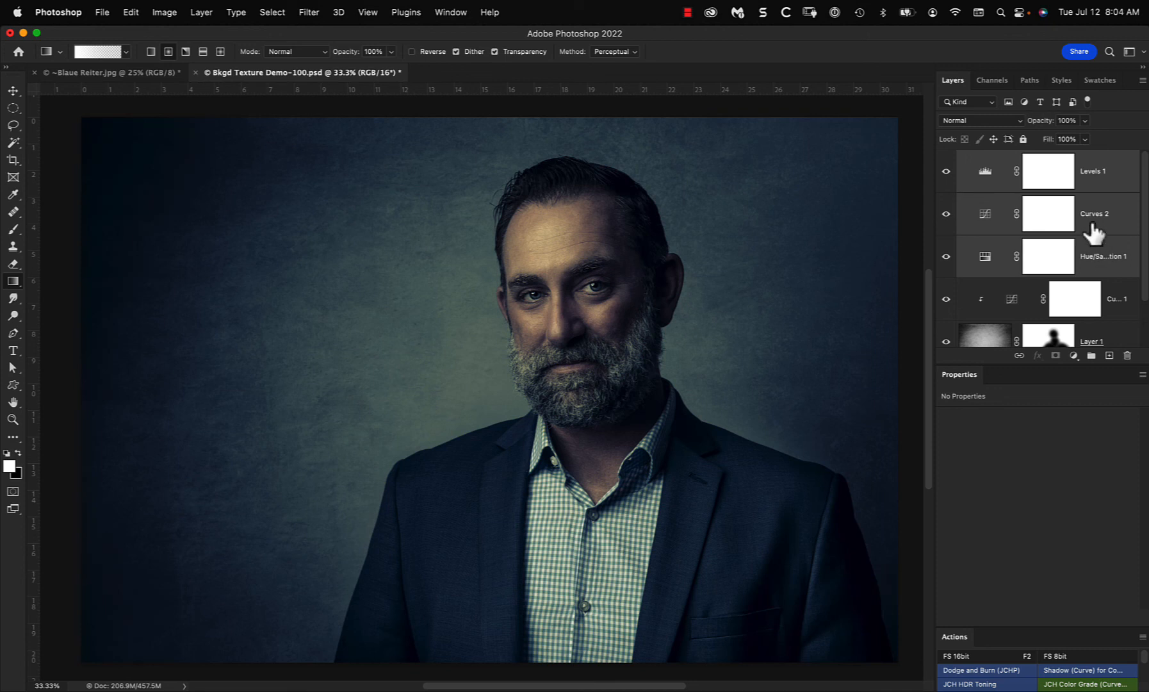
right_click(1111, 184)
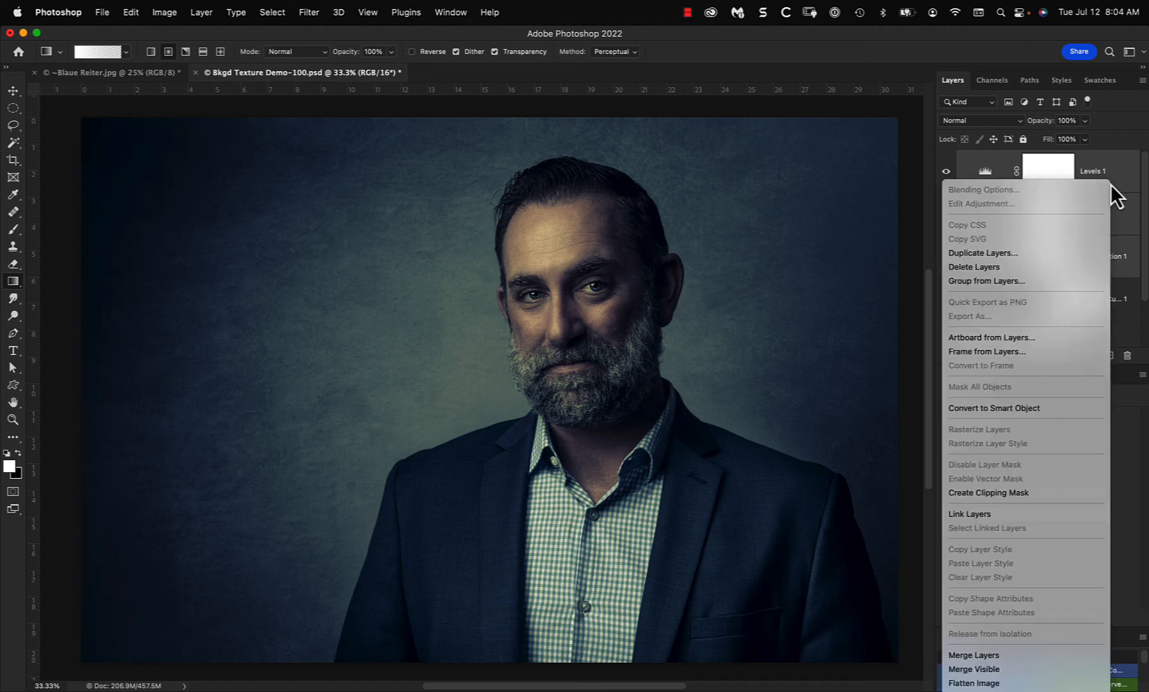
left_click(1031, 282)
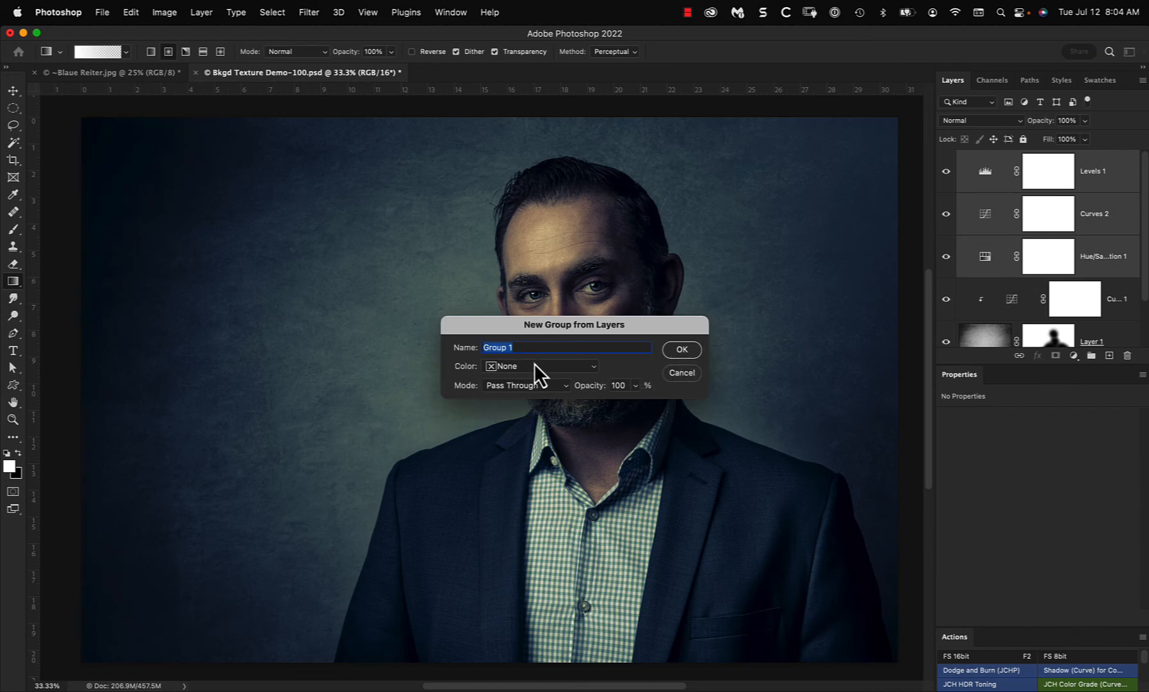
type("Color Grade")
left_click(683, 350)
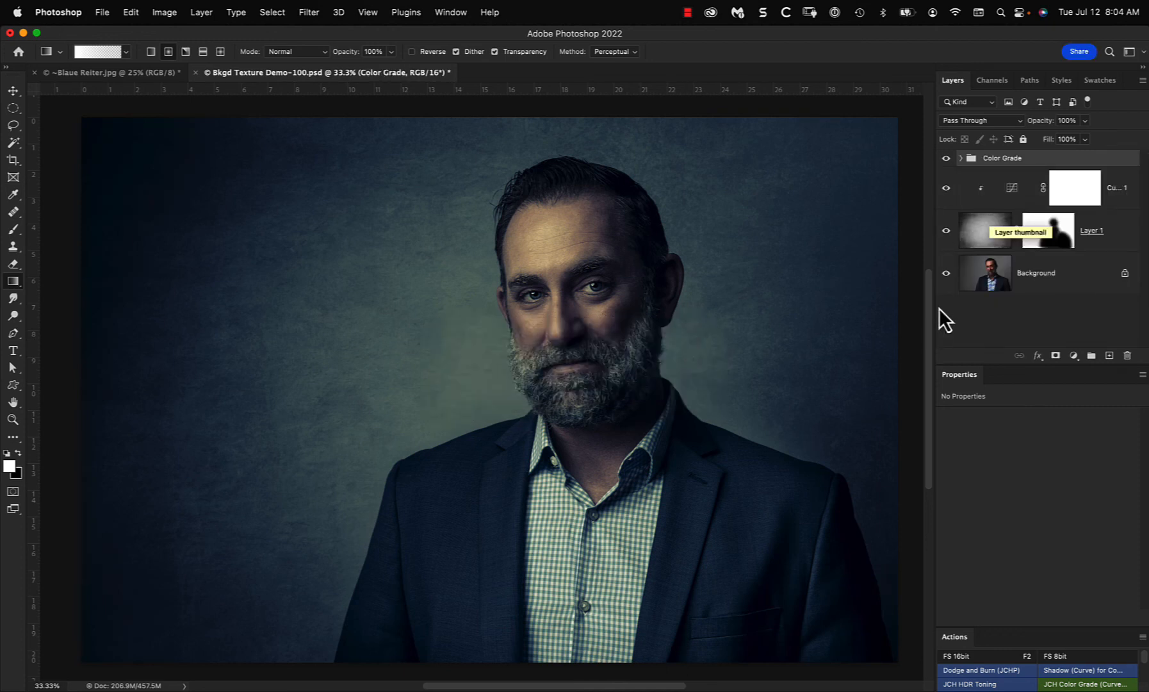
Show only the Background layer to compare the original portrait with the finished edit, and restore all layers.
left_click(947, 273, "alt")
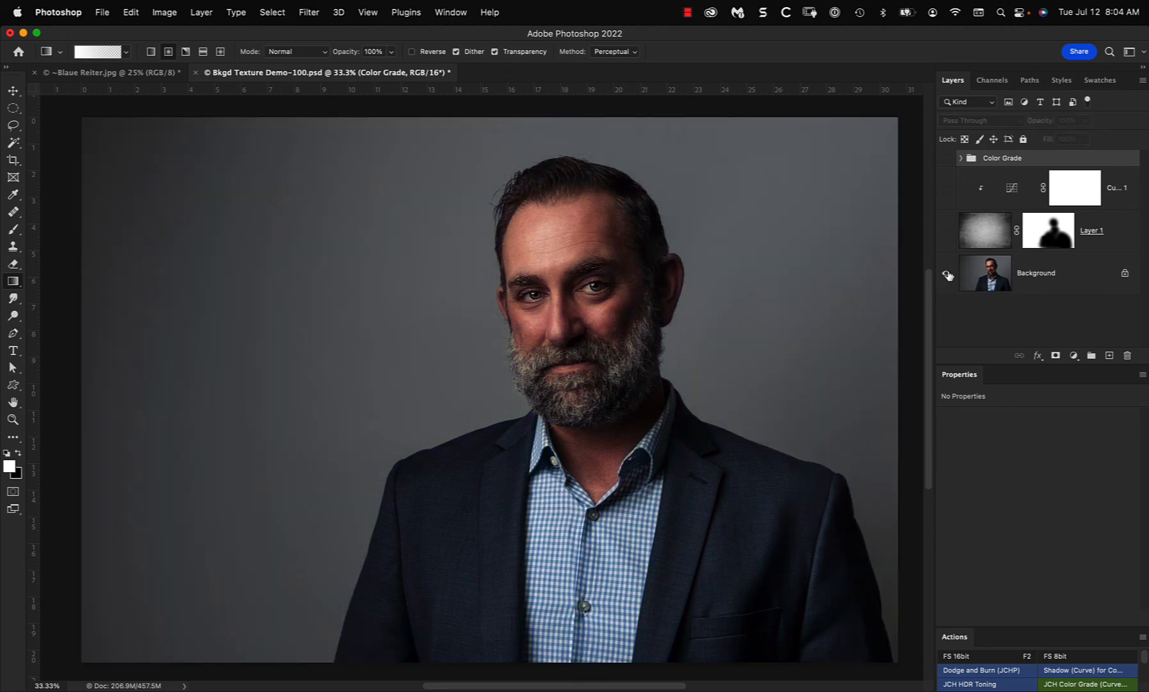
left_click(947, 274, "alt")
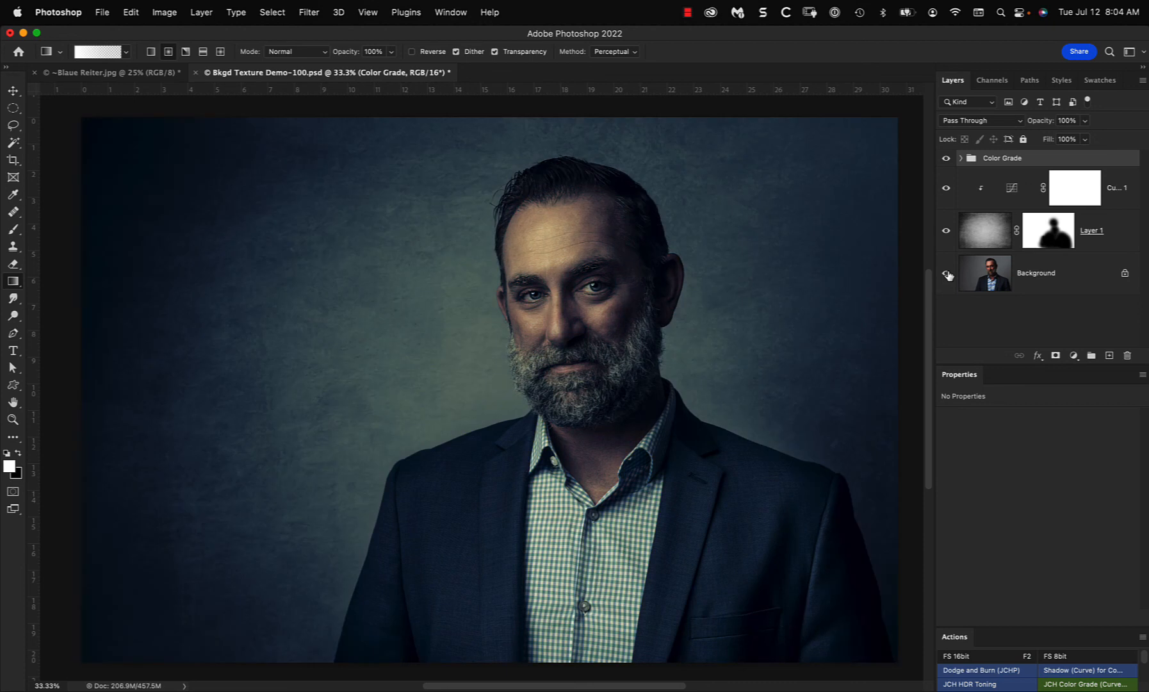